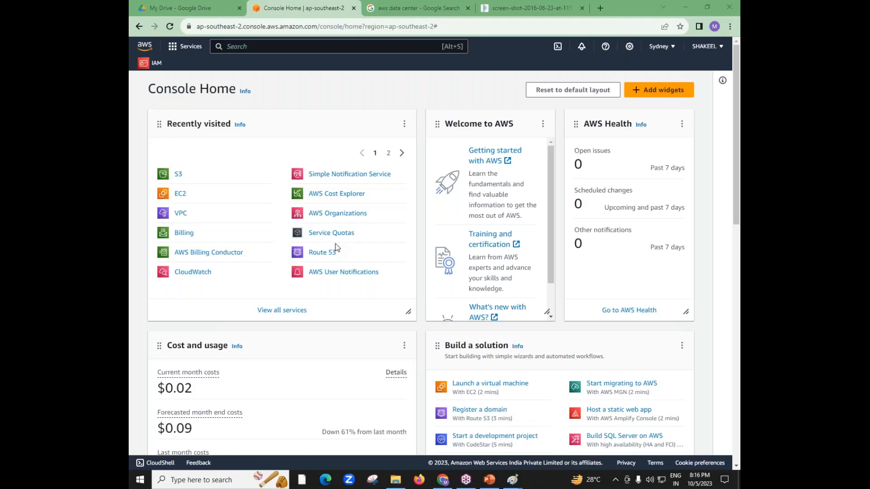
click(180, 194)
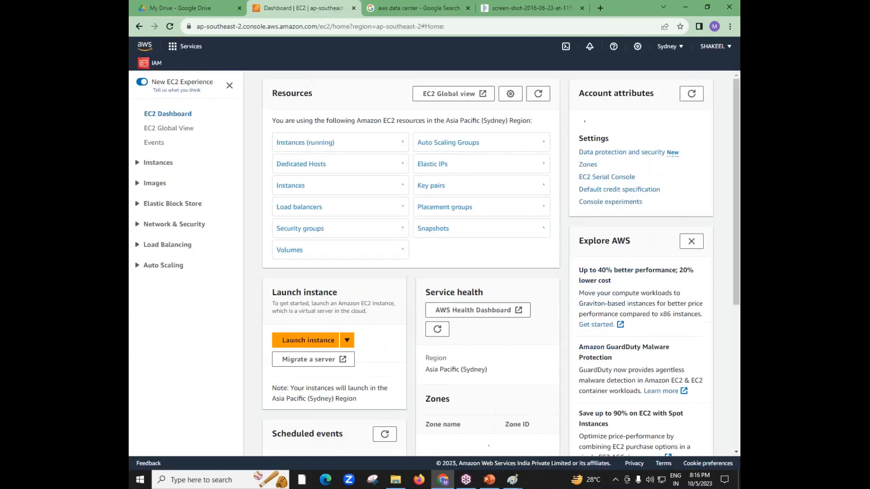
double_click(149, 112)
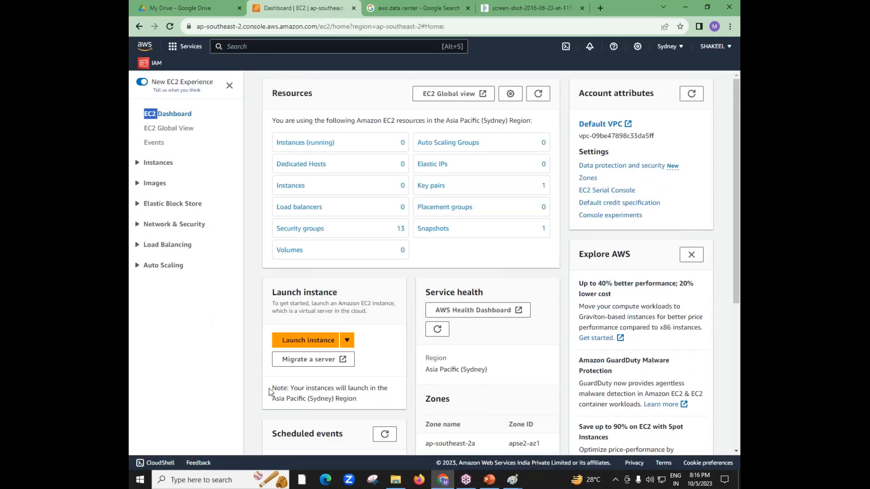
click(295, 340)
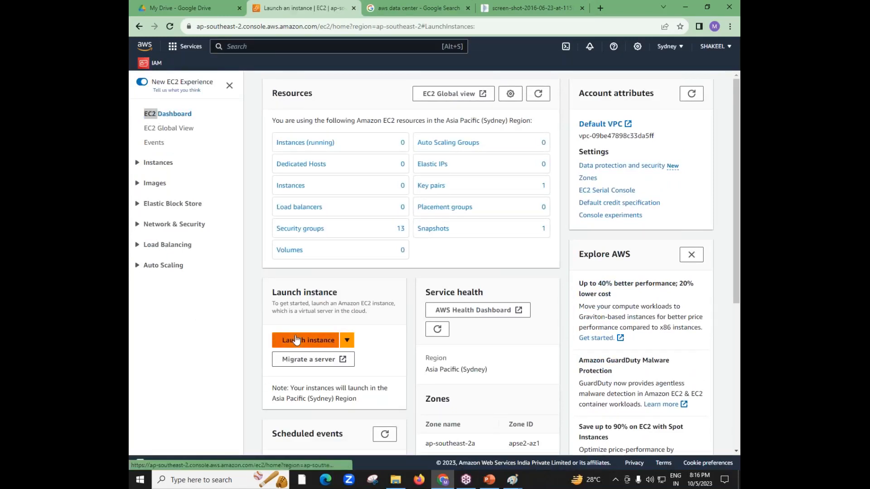
click(280, 211)
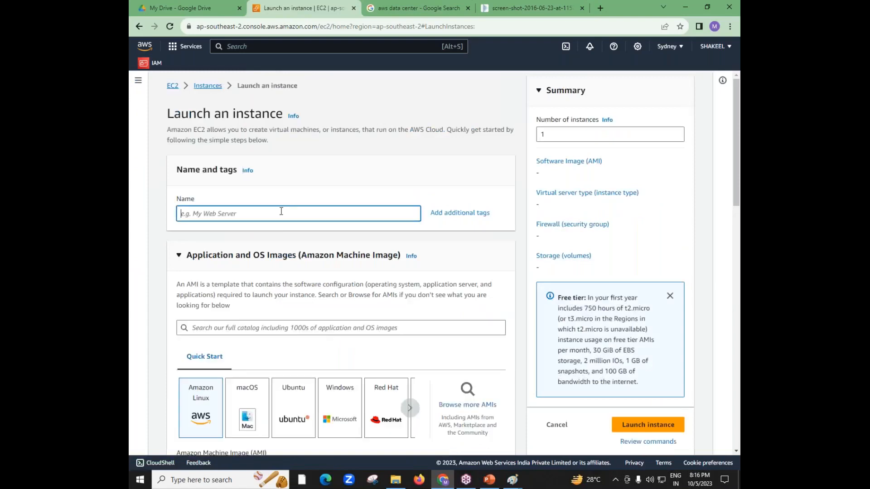
text(Test-web)
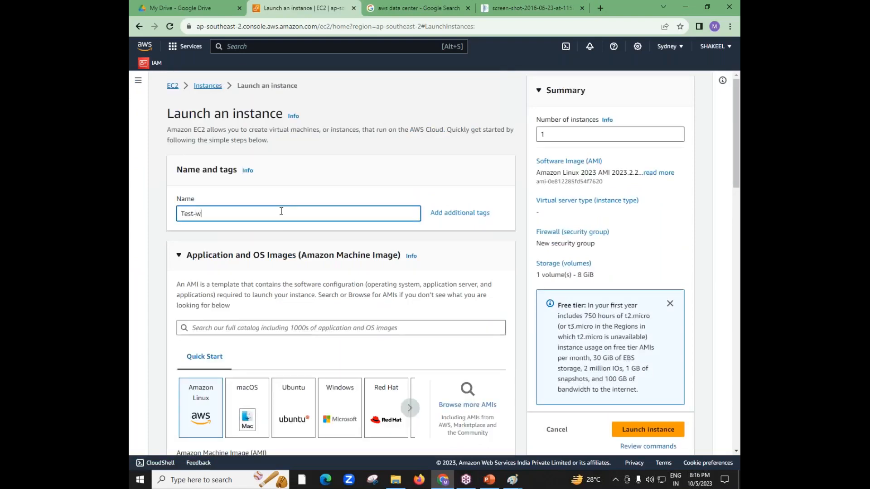
key(BackSpace)
key(BackSpace)
key(BackSpace)
text(Web-SERVERS)
click(145, 45)
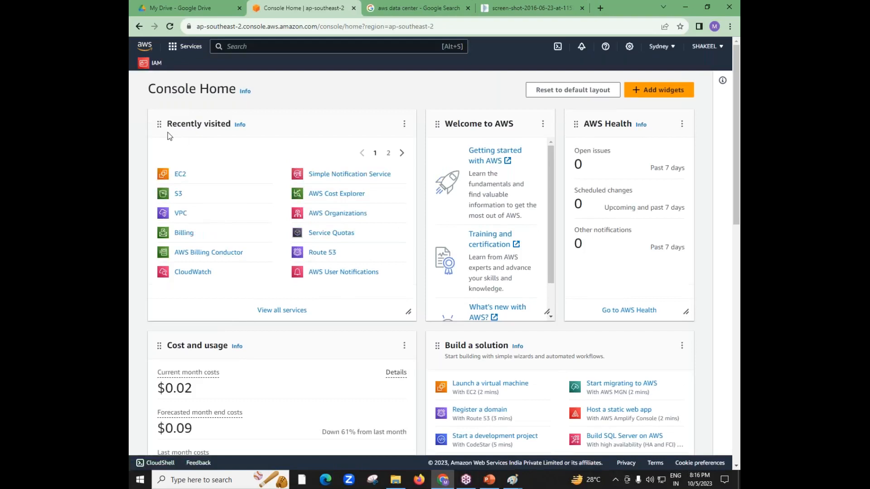
drag(168, 134, 227, 135)
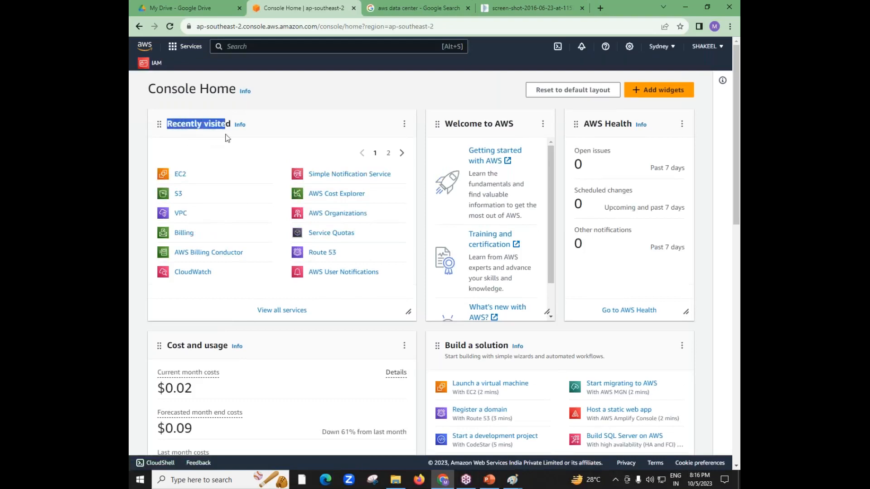
Find the EC2 service by searching for "EC2" and start launching a new instance
click(243, 47)
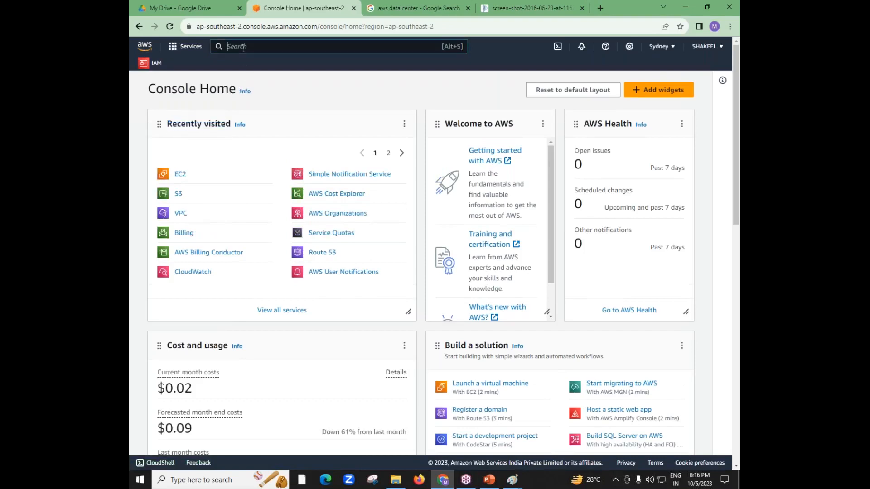
text(EC2)
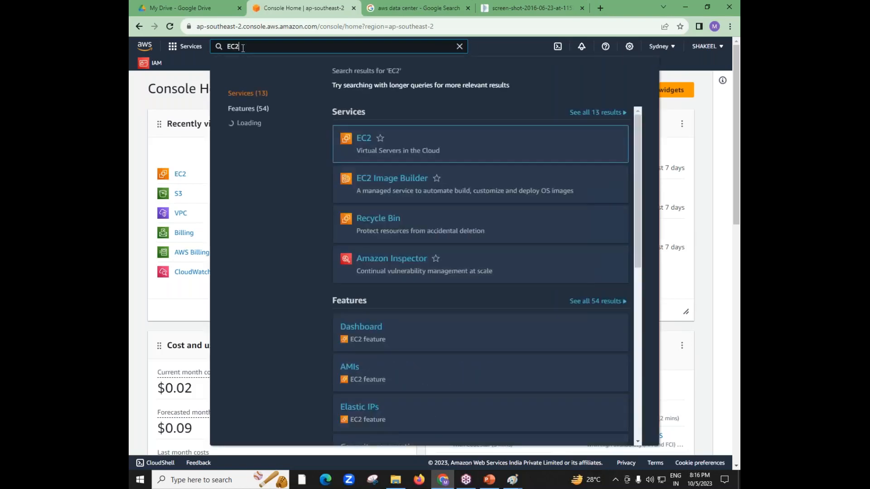
click(364, 138)
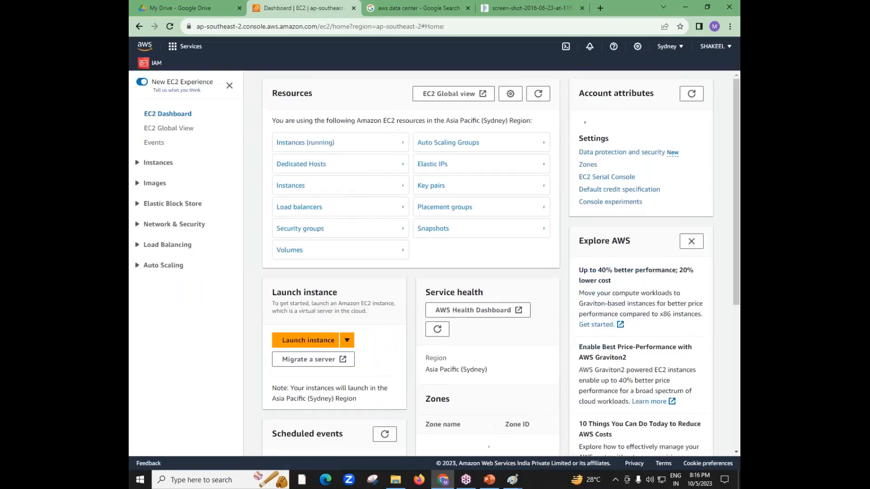
click(312, 347)
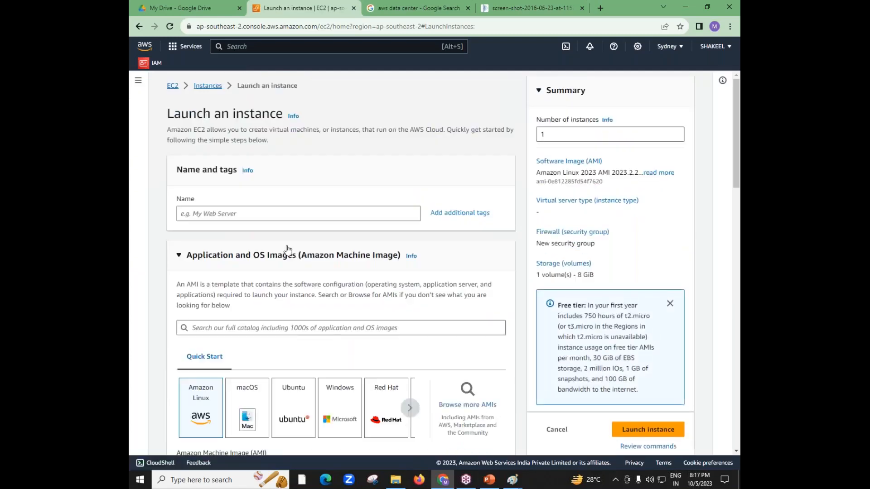
Name the new instance Test-Web-Server
click(274, 214)
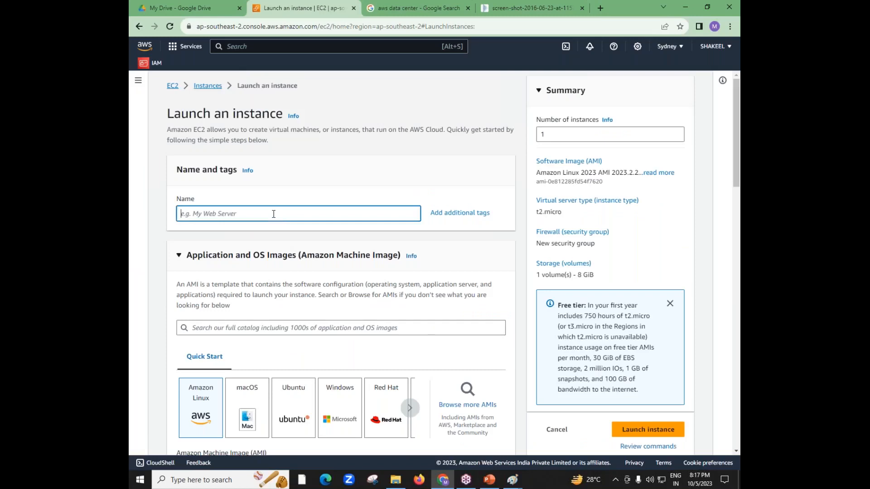
text(m)
key(BackSpace)
text(TE)
key(BackSpace)
text(Est-Web)
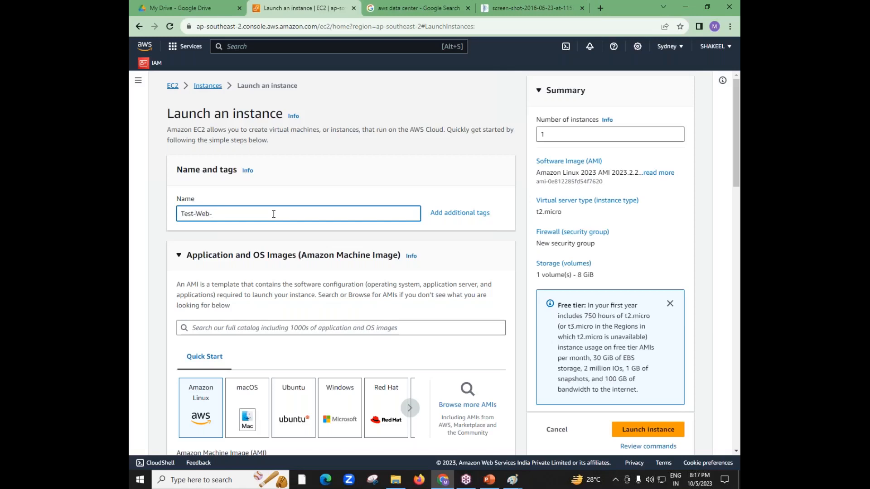
text(-Server)
click(602, 34)
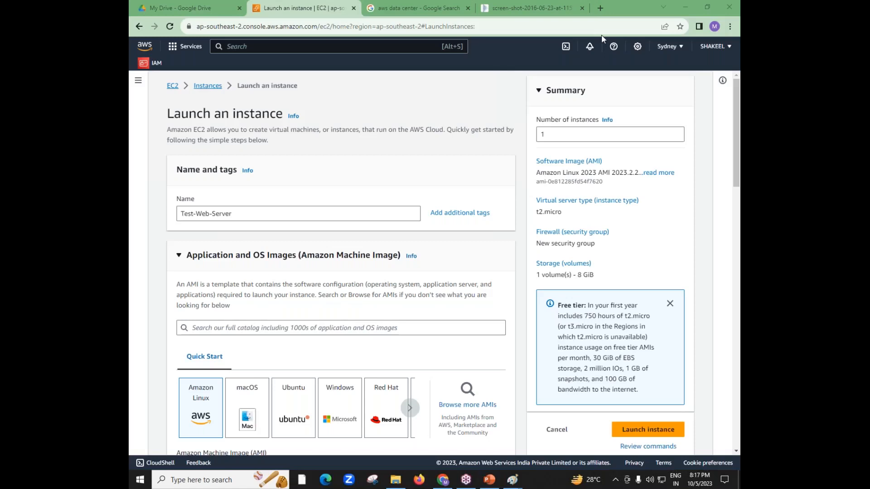
Examine the quick-start operating system images offered for the instance, including Amazon Linux, macOS, Ubuntu, Windows and Red Hat
drag(740, 184, 740, 214)
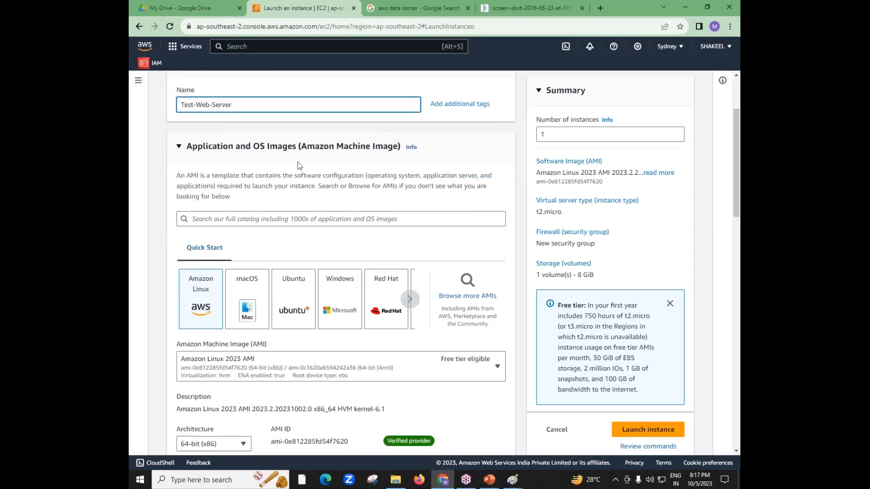
click(251, 158)
drag(251, 158, 268, 158)
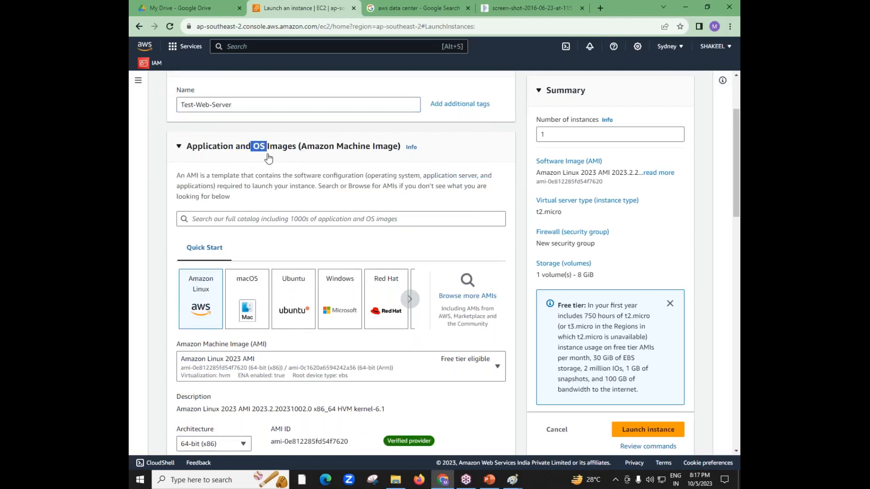
click(178, 151)
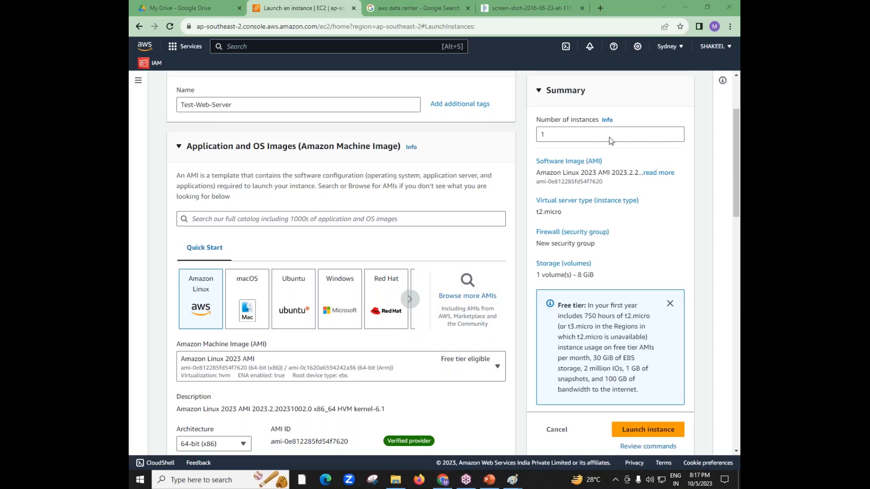
mouse_move(376, 295)
mouse_down()
mouse_move(385, 291)
mouse_move(407, 317)
mouse_move(373, 292)
mouse_up()
mouse_move(306, 306)
mouse_down()
mouse_move(280, 303)
mouse_move(308, 319)
mouse_move(282, 303)
mouse_move(240, 312)
mouse_up()
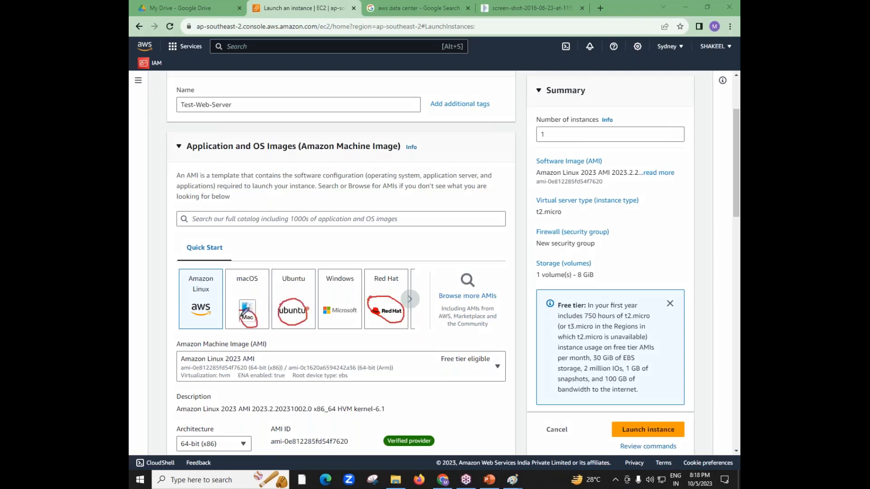
mouse_move(324, 302)
mouse_down()
mouse_move(365, 313)
mouse_move(321, 308)
mouse_move(327, 299)
mouse_up()
mouse_move(184, 279)
mouse_down()
mouse_move(221, 270)
mouse_move(199, 322)
mouse_move(207, 267)
mouse_up()
drag(457, 307, 510, 301)
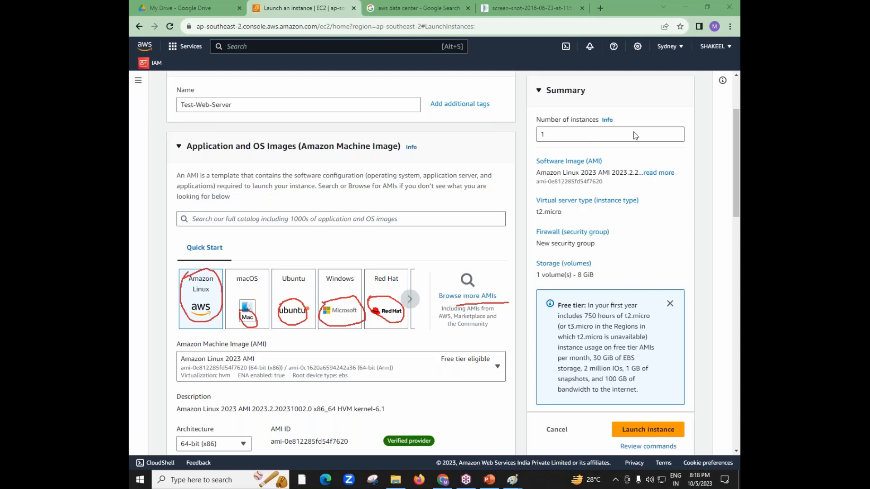
click(630, 210)
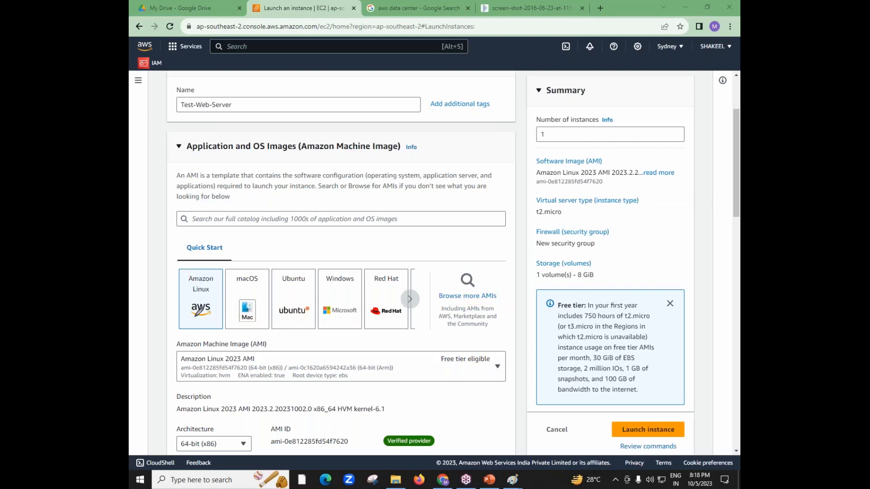
mouse_move(218, 275)
mouse_down()
mouse_move(205, 268)
mouse_move(198, 321)
mouse_move(209, 268)
mouse_up()
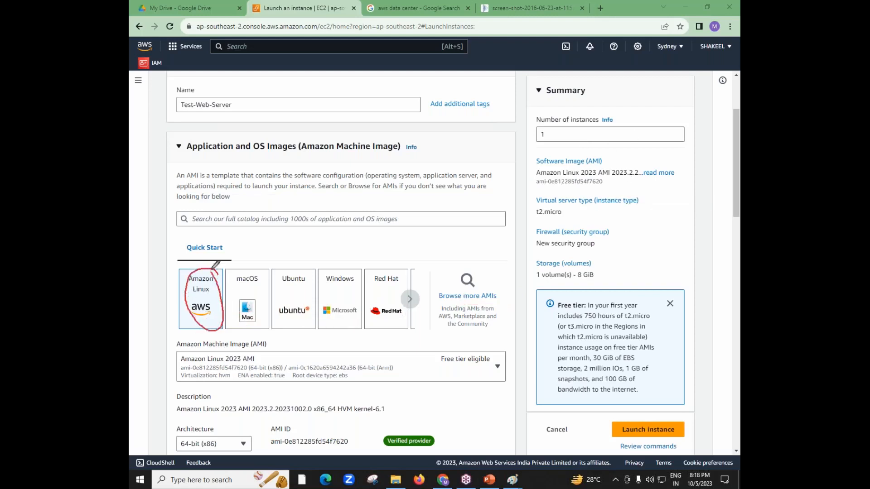
click(620, 209)
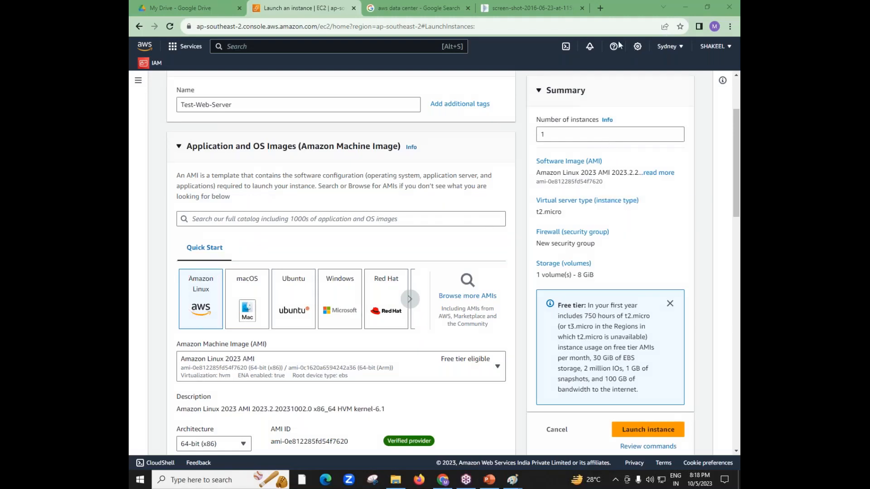
Review the list of available instance types and close it without changing the selection
drag(737, 197, 736, 294)
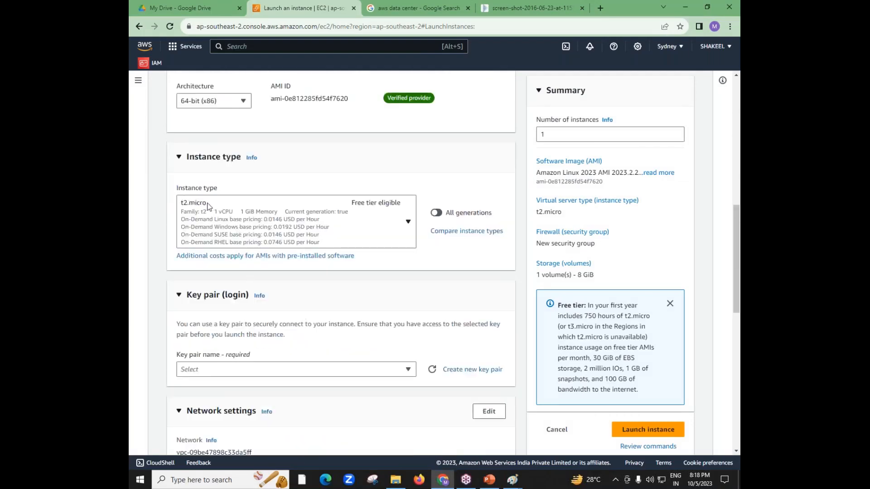
click(184, 207)
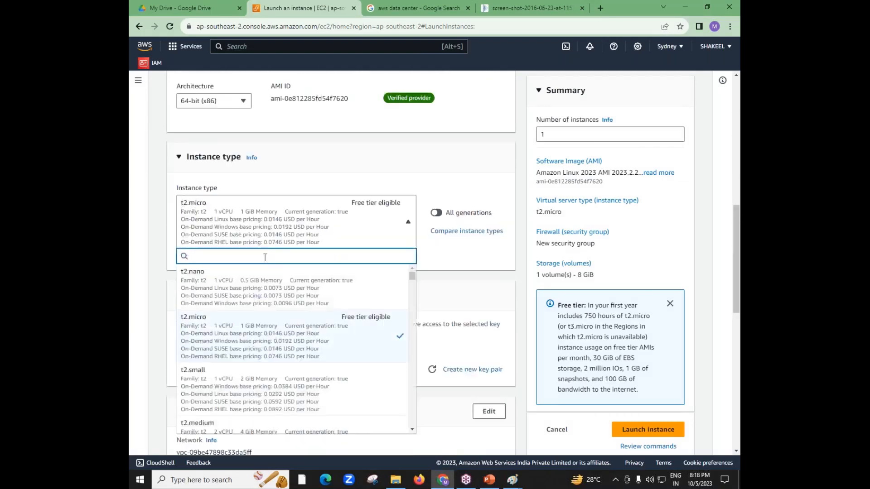
click(162, 209)
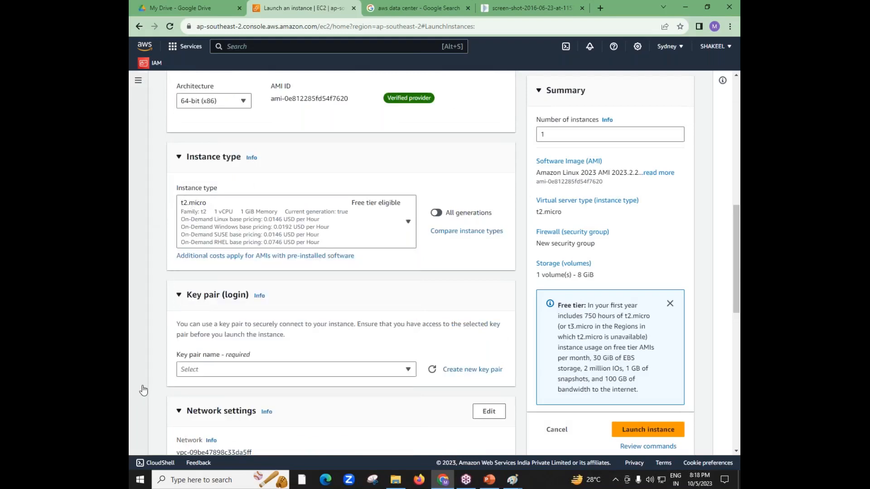
Select the existing SYDNEY-KEY key pair for logging in to the instance
mouse_move(736, 290)
mouse_down()
mouse_move(739, 212)
mouse_move(737, 286)
mouse_up()
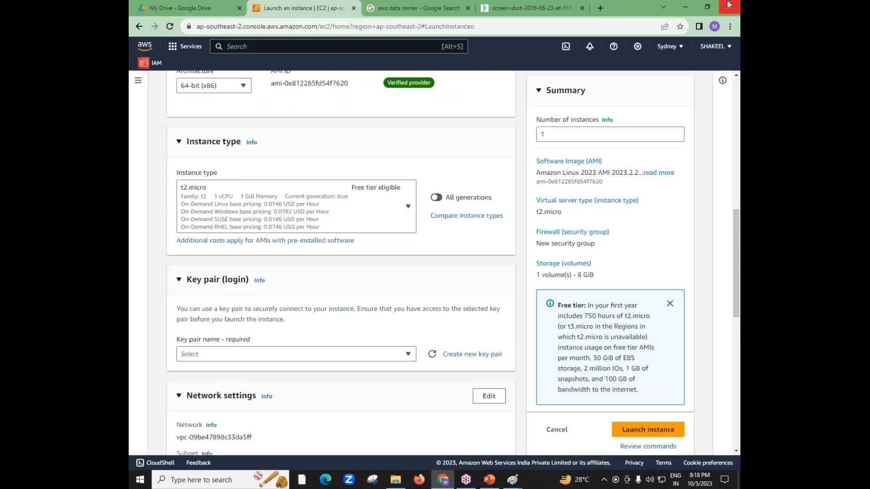
click(730, 35)
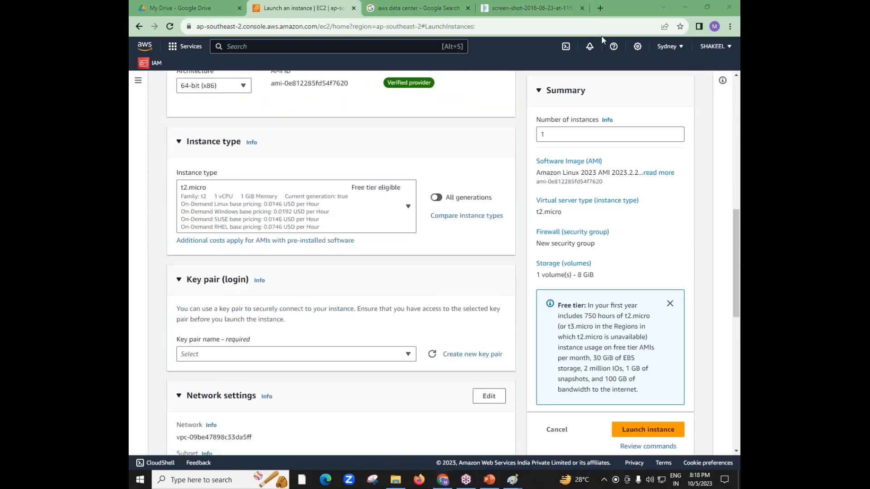
click(396, 356)
click(268, 409)
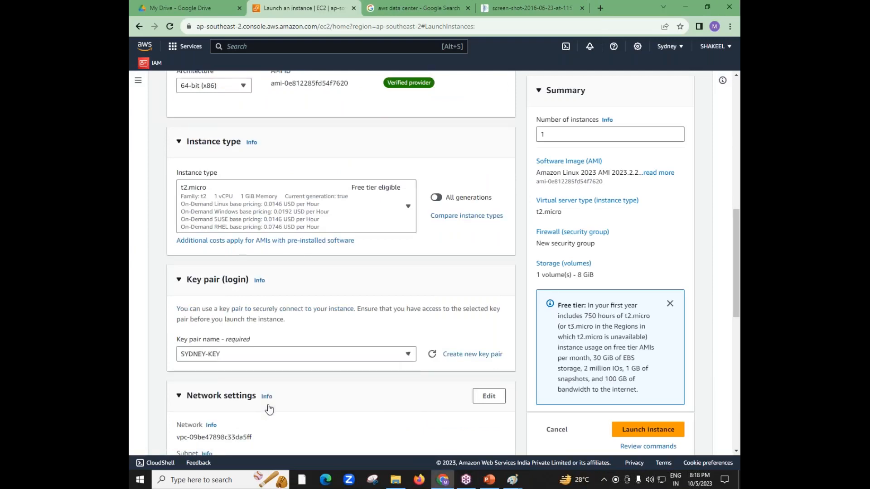
Edit the network settings to place the instance in VPC1 on the PUBLIC-SUBNET subnet
scroll(340, 263, down, 5)
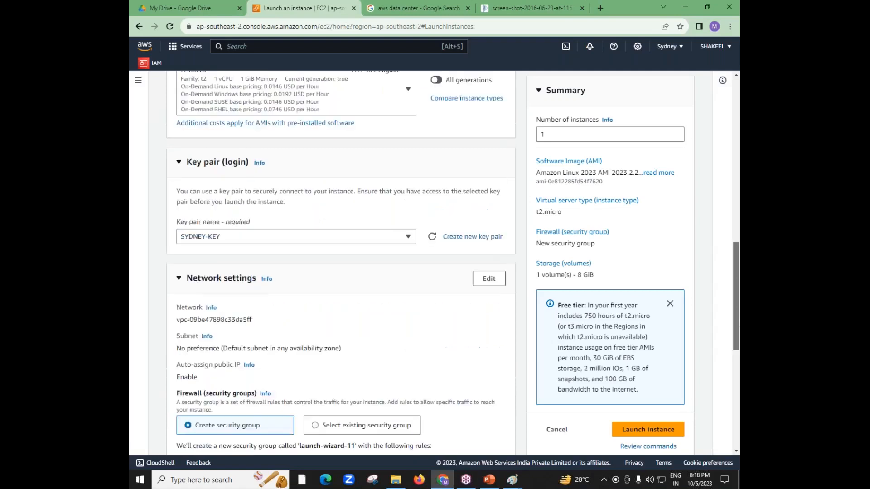
drag(222, 167, 169, 170)
click(169, 170)
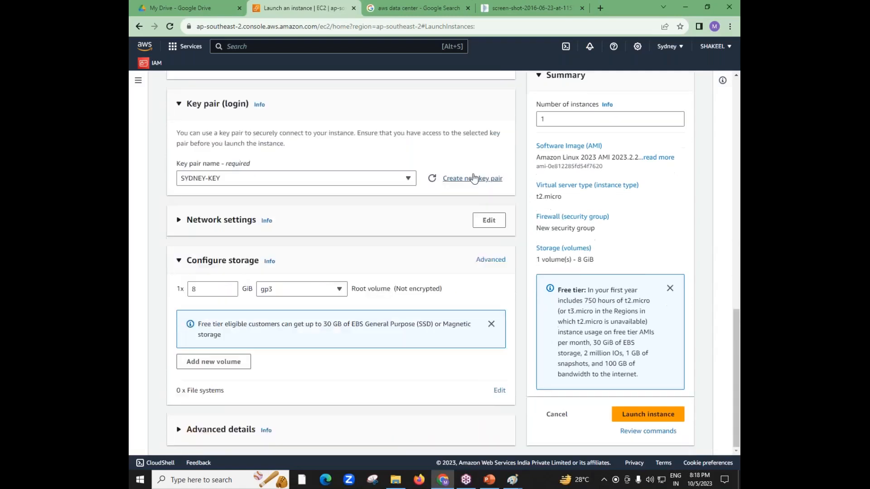
click(179, 230)
click(364, 267)
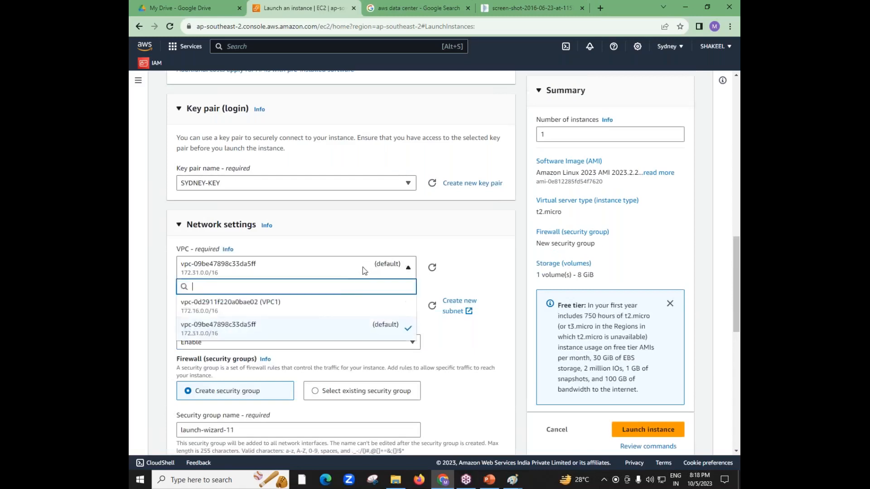
click(337, 309)
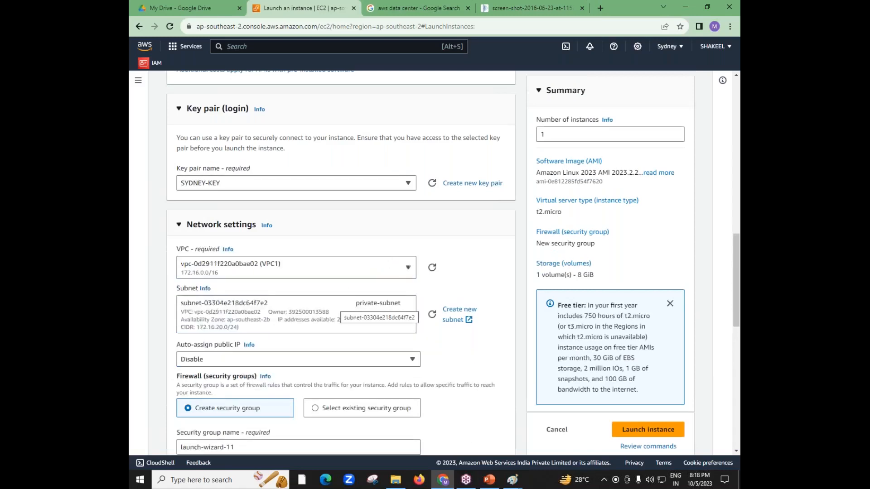
click(368, 322)
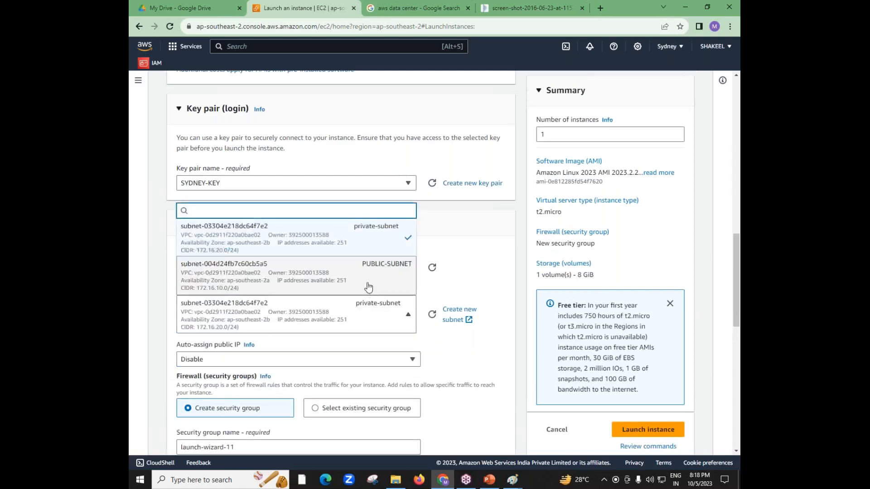
click(366, 287)
Assign the existing Allow-SSH-HTTP-9AM security group to the instance's firewall settings instead of creating a new group
scroll(737, 312, down, 3)
scroll(736, 312, down, 3)
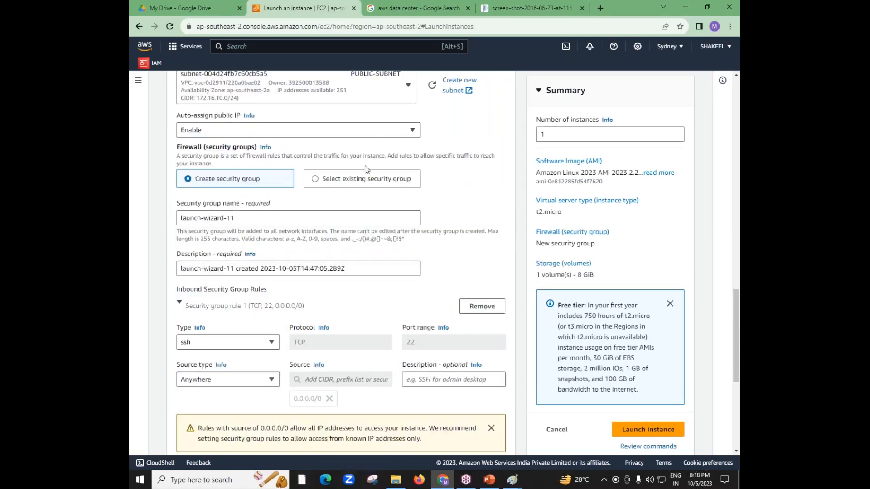
click(325, 181)
click(387, 222)
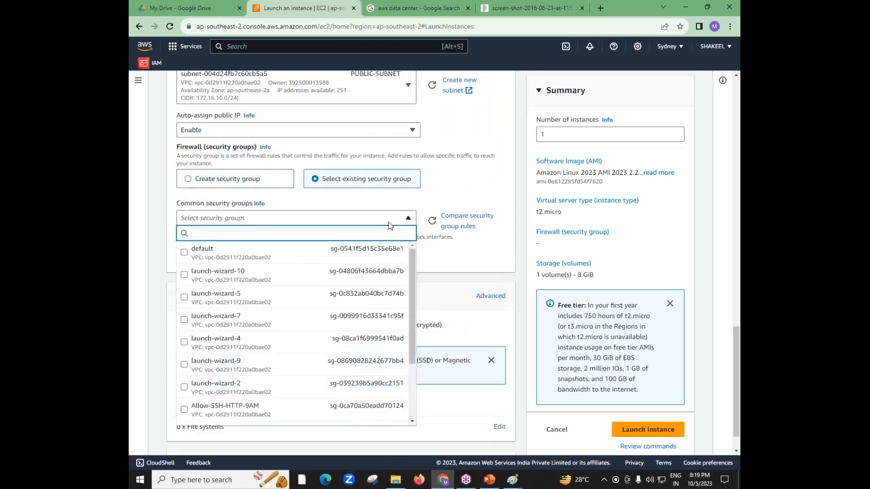
click(248, 410)
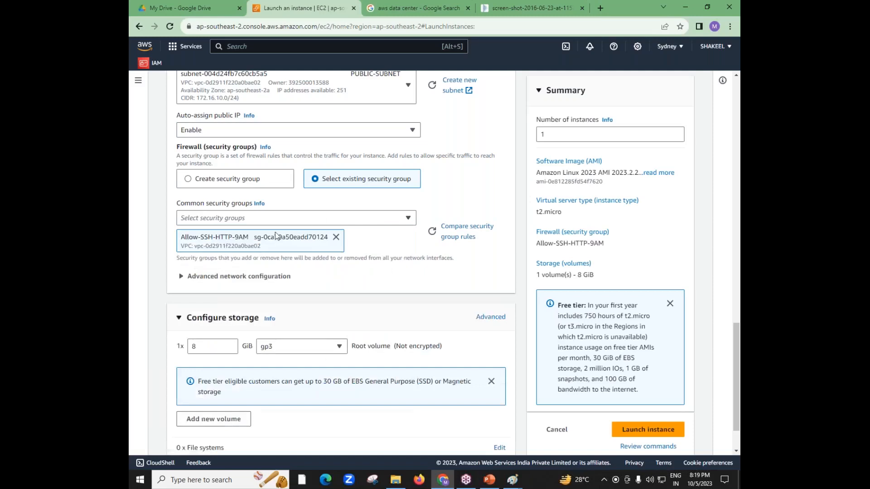
Examine the firewall and storage sections of the launch configuration, including the root volume size, without changing them
drag(177, 148, 202, 154)
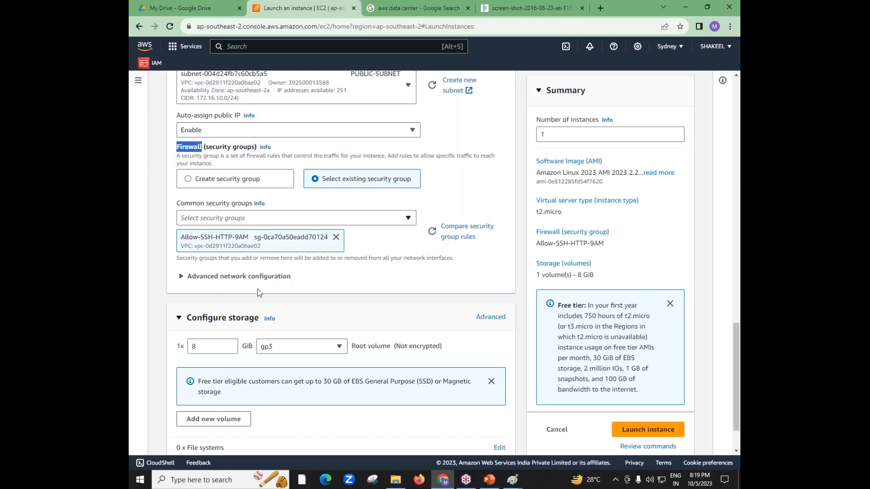
drag(226, 319, 256, 330)
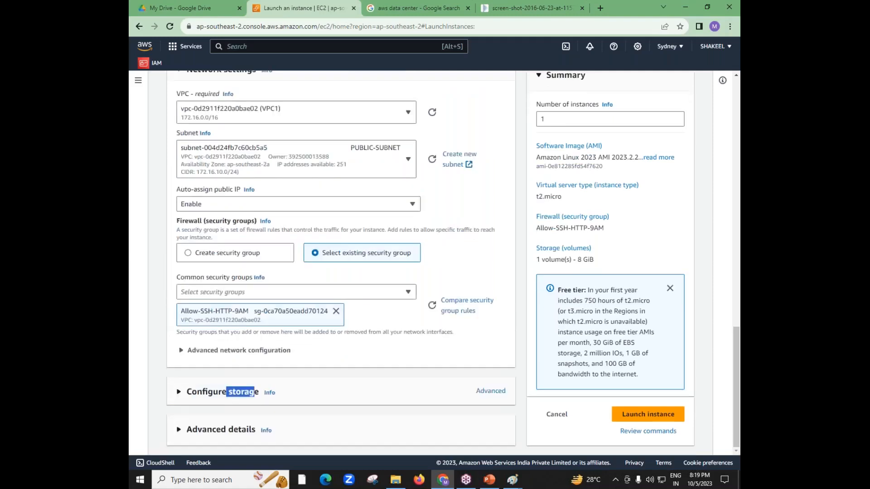
drag(178, 224, 202, 223)
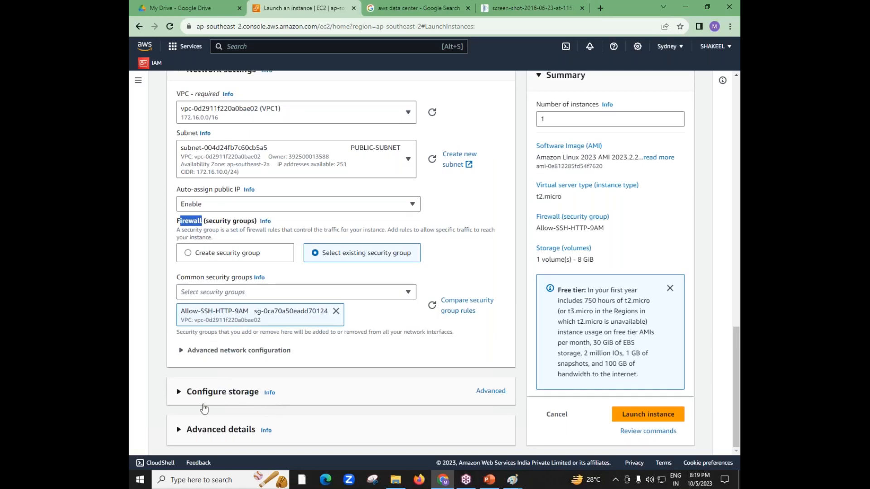
click(180, 402)
click(179, 422)
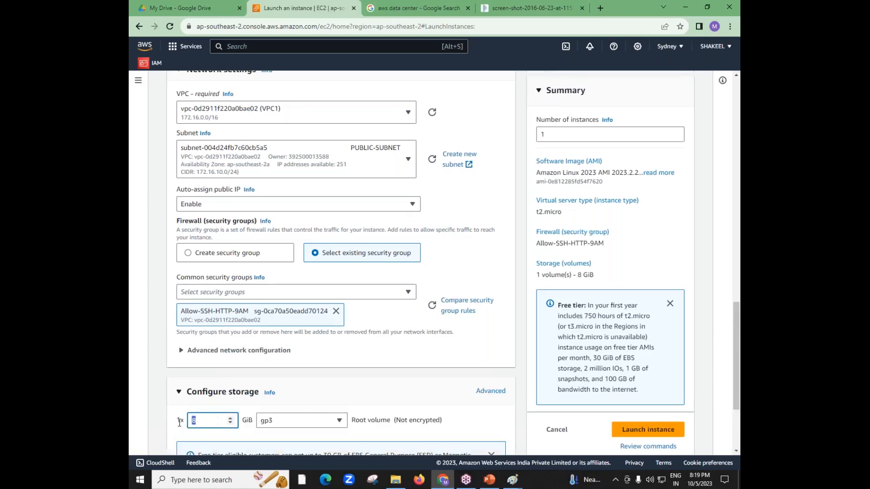
click(734, 36)
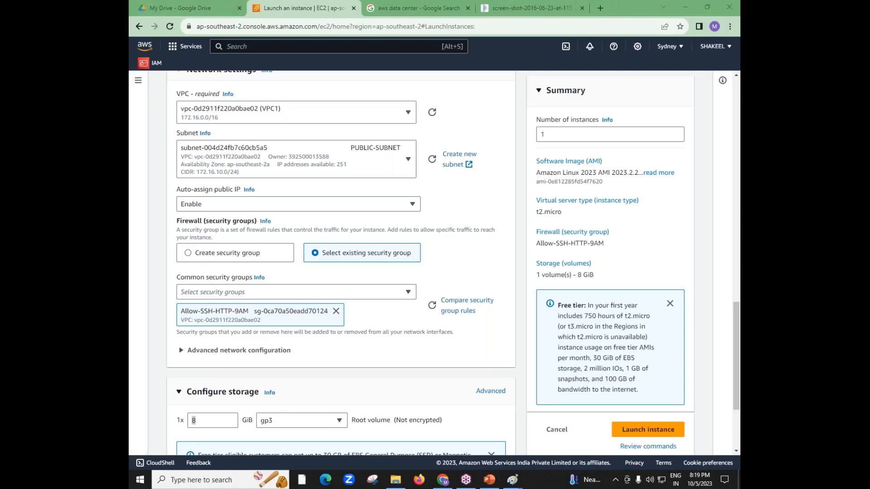
click(153, 363)
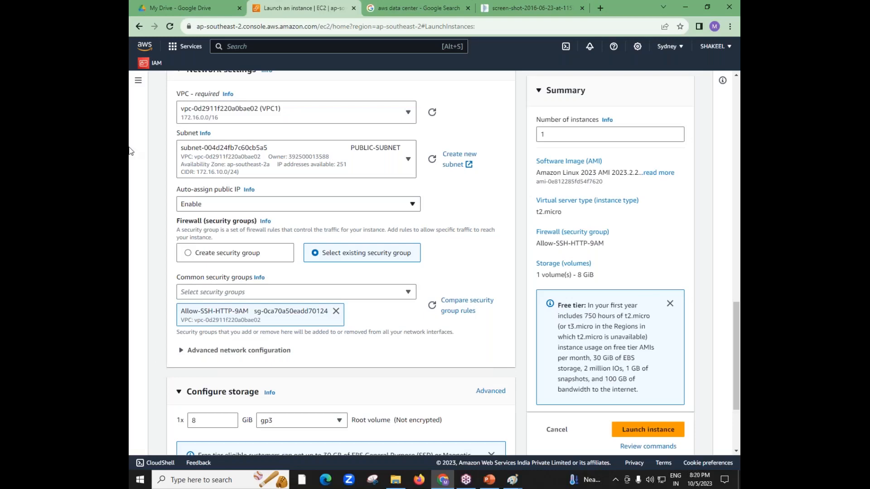
click(599, 35)
Expand the advanced details of the instance and locate the optional user data field
drag(739, 363, 739, 404)
click(179, 437)
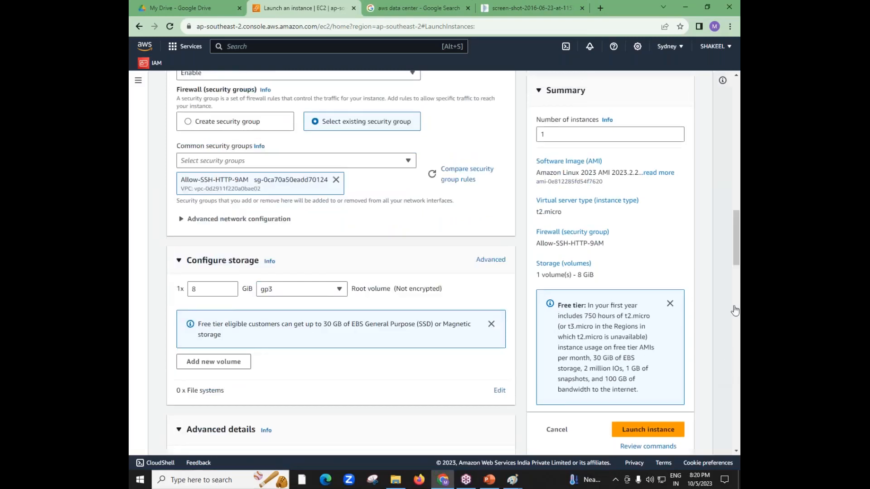
scroll(738, 256, down, 1)
scroll(738, 256, down, 15)
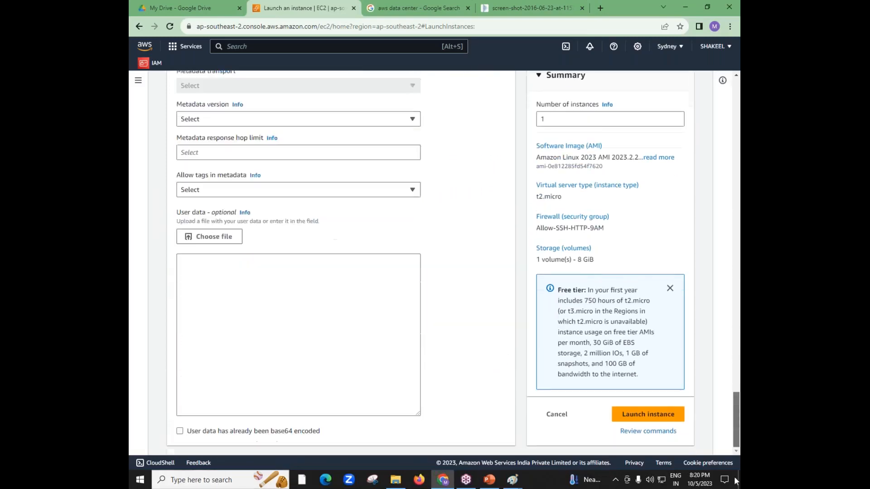
drag(176, 215, 205, 217)
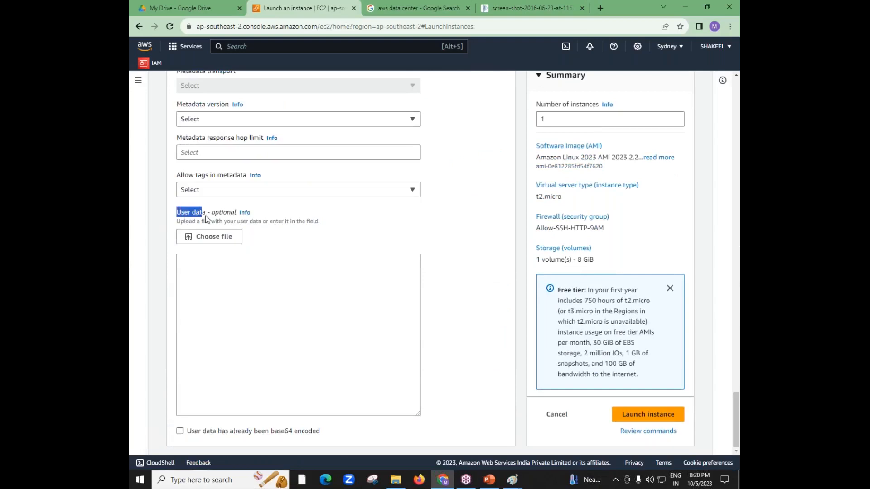
Open the userdata text file from the desktop, copy its whole bash script and minimise the file's window
key(super+d)
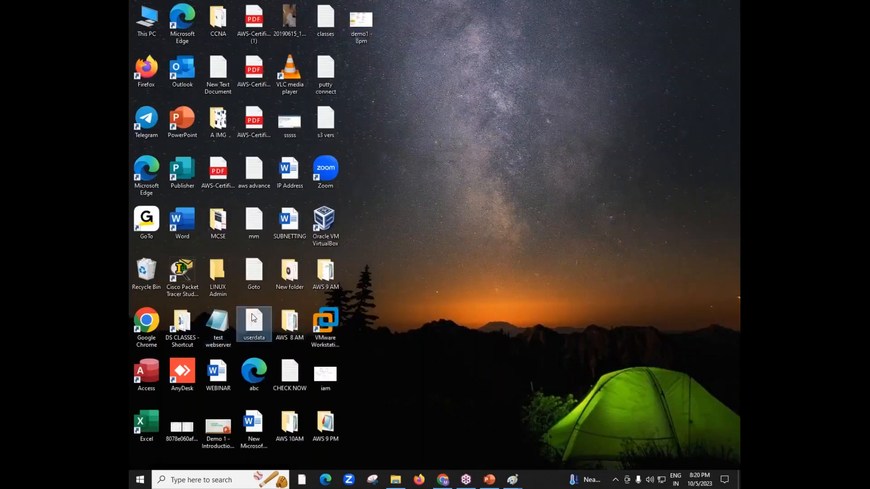
double_click(253, 323)
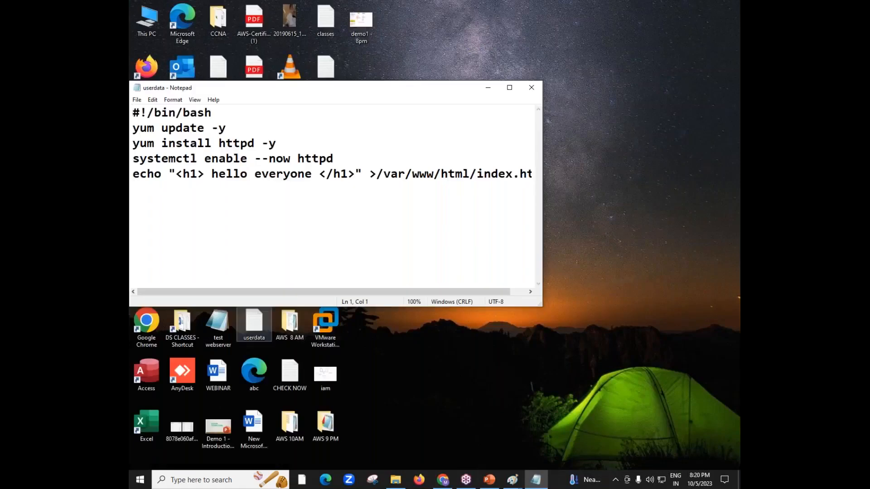
key(ctrl+a)
right_click(294, 188)
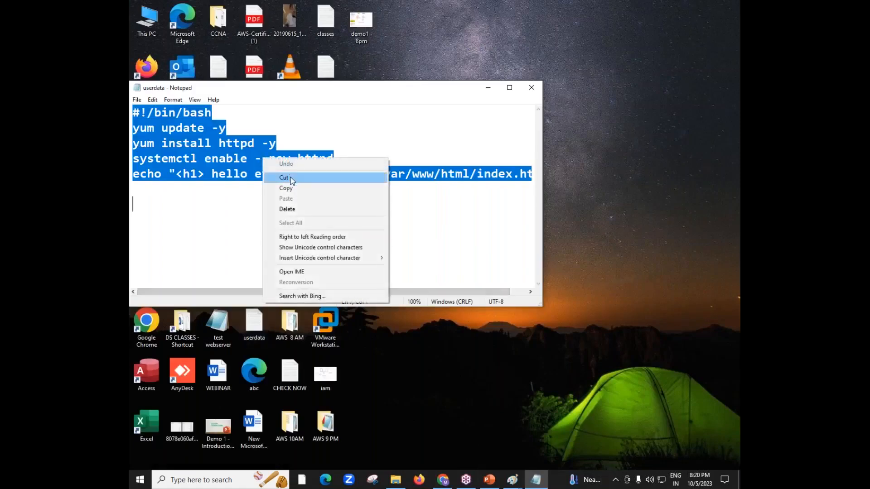
click(286, 189)
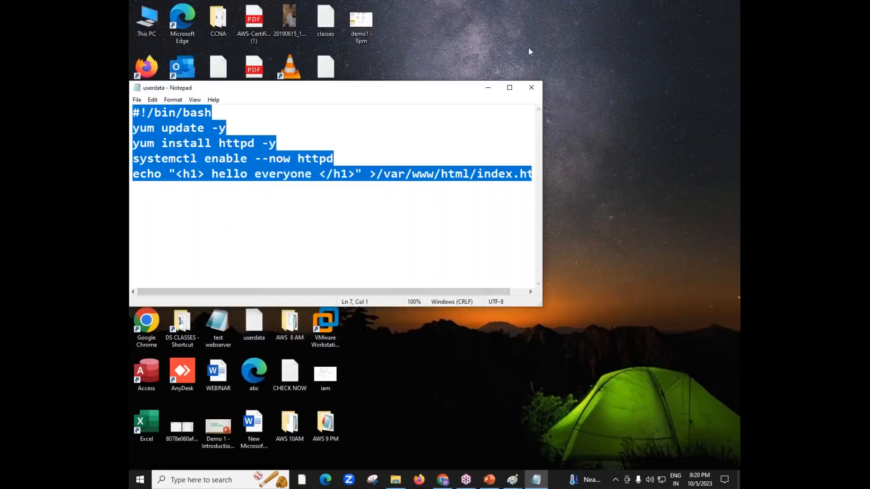
click(489, 89)
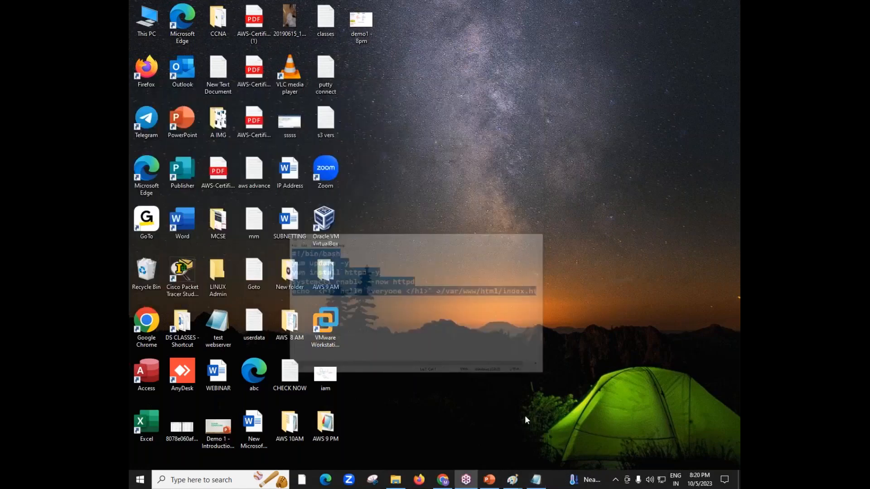
Switch back to the browser and paste the copied bash script into the instance's user data field
click(443, 480)
right_click(190, 292)
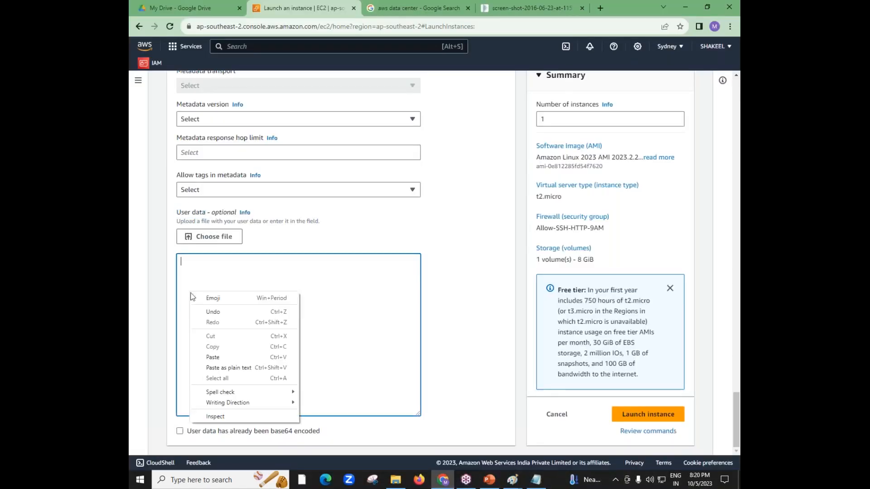
click(227, 359)
click(731, 37)
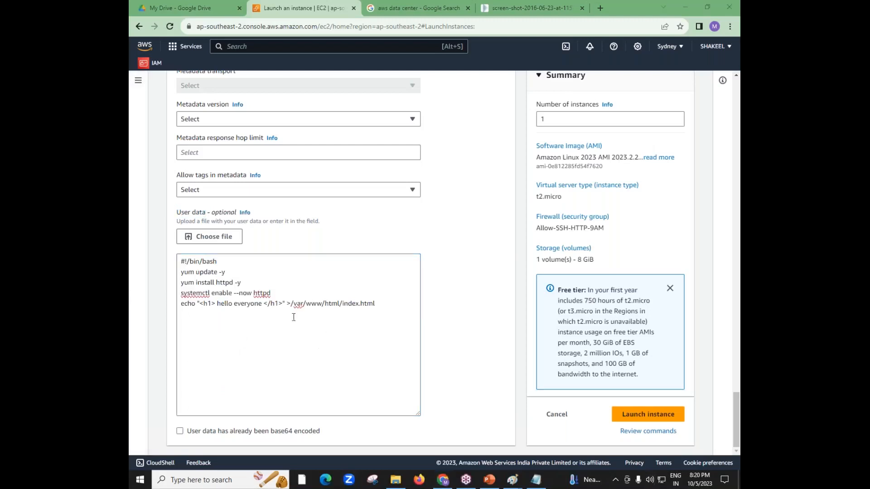
Replace "hello everyone" in the h1 heading of the script's echo line with a list of people's names
drag(262, 306, 219, 308)
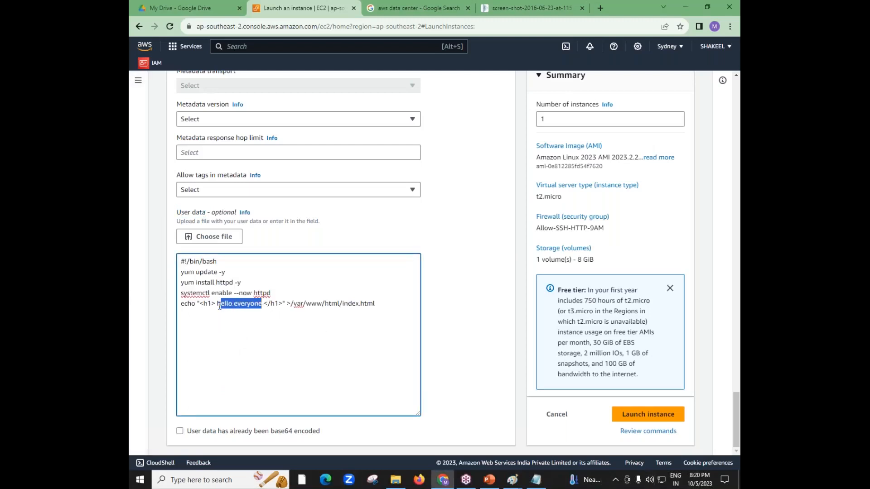
key(BackSpace)
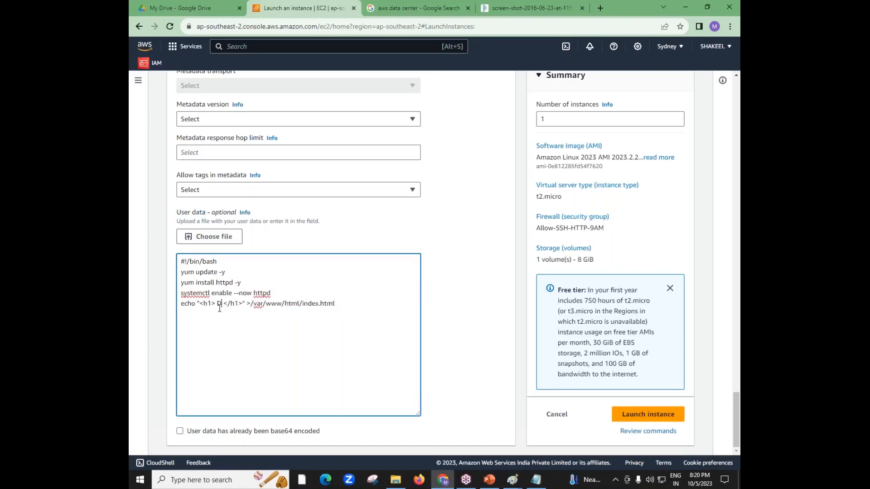
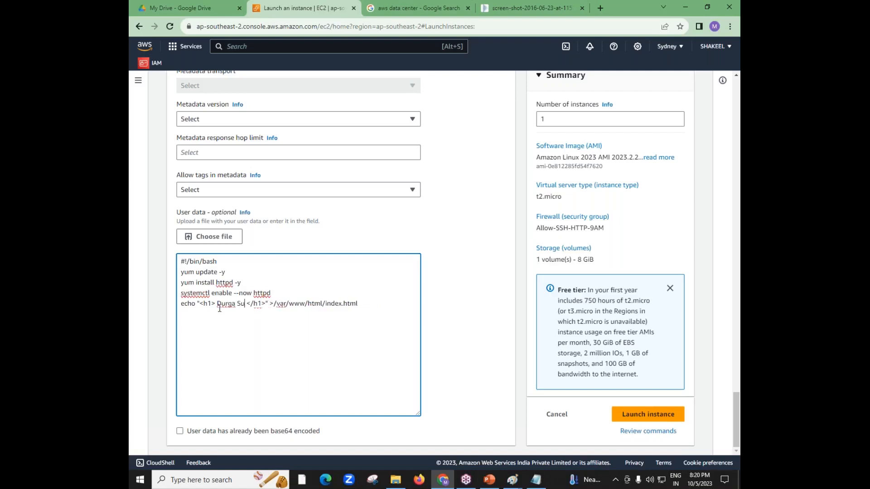
key(BackSpace)
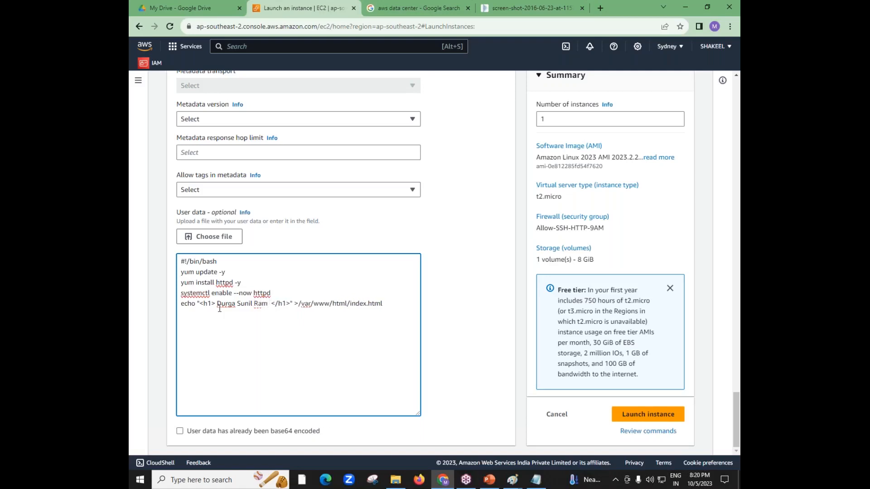
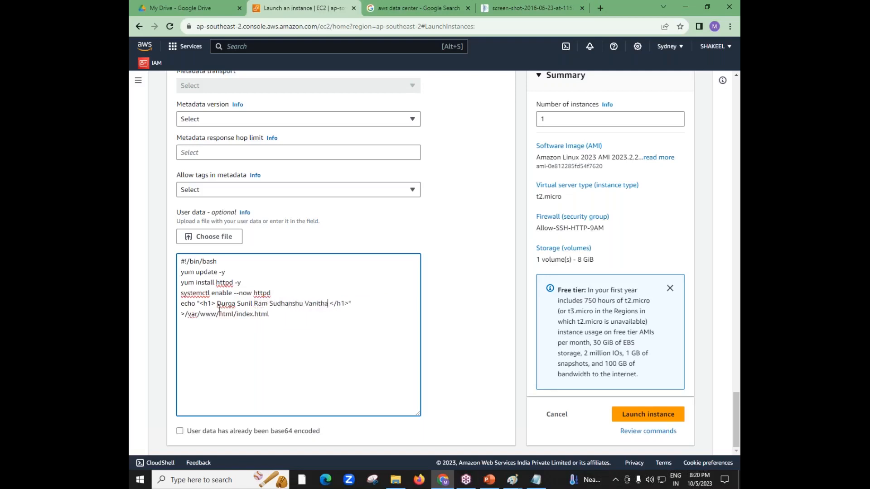
key(BackSpace)
key(BackSpace)
key(BackSpace)
key(BackSpace)
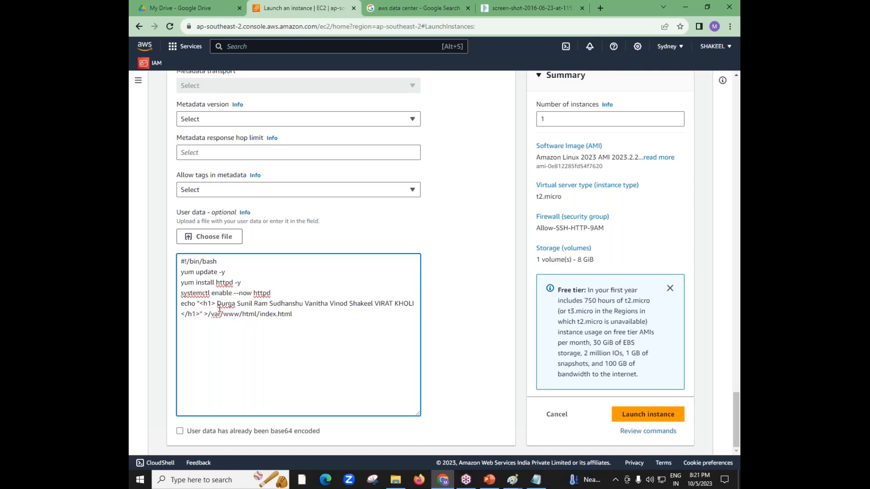
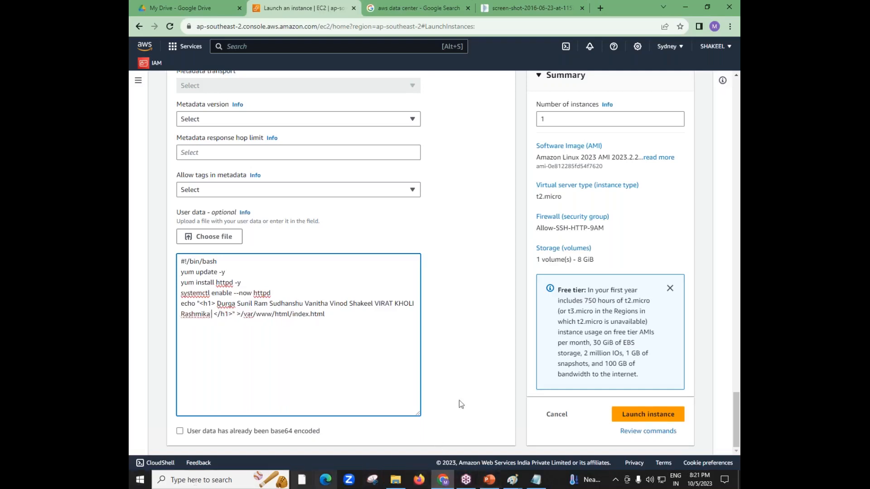
Switch to the PowerPoint presentation and review the server layers on slide 6: hardware, operating system and applications
click(495, 481)
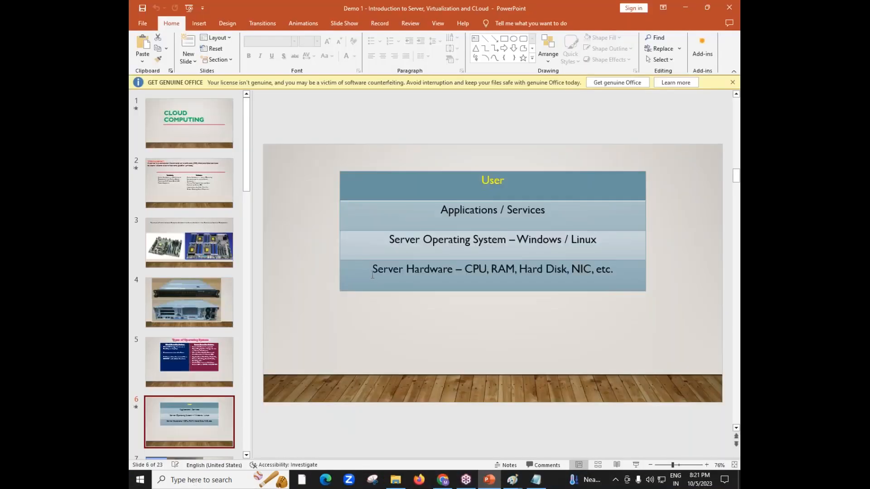
drag(373, 273, 615, 274)
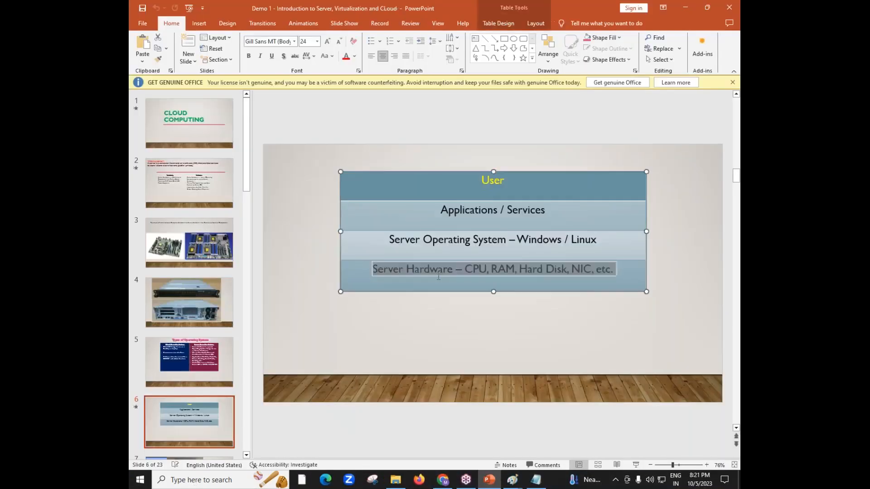
drag(390, 241, 512, 242)
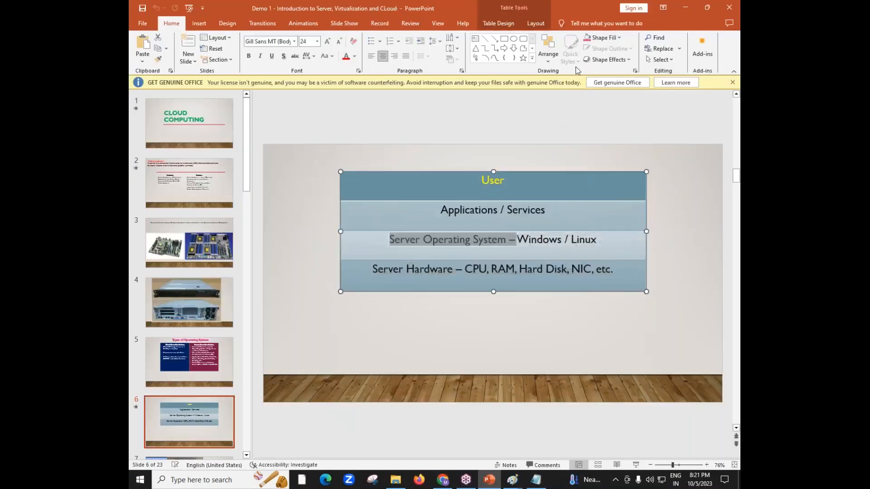
click(469, 326)
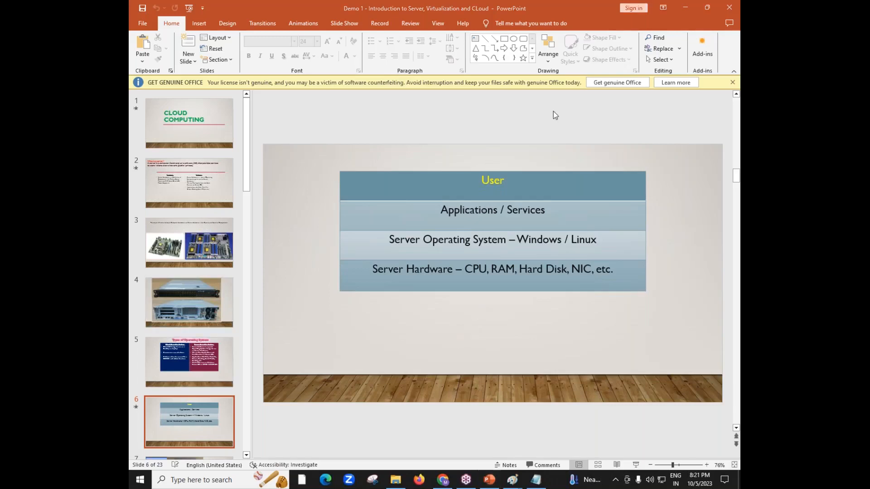
double_click(497, 212)
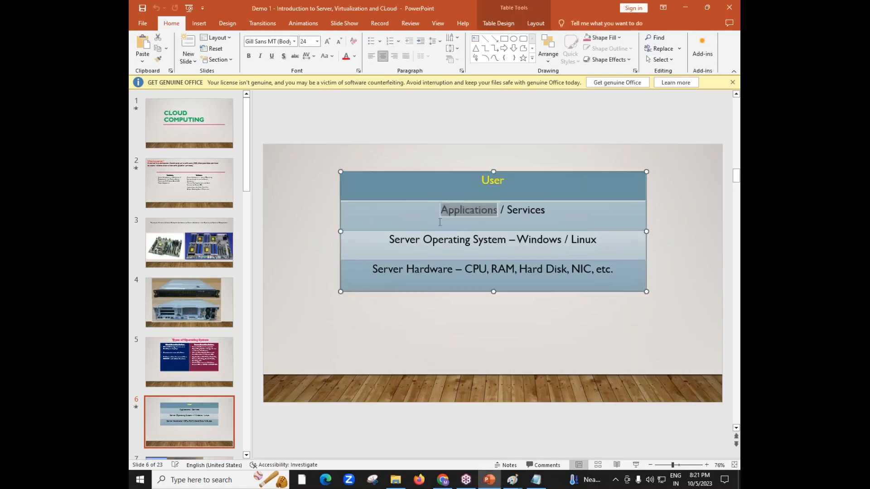
Switch back to the browser, check the user data script and launch the configured instance
click(442, 480)
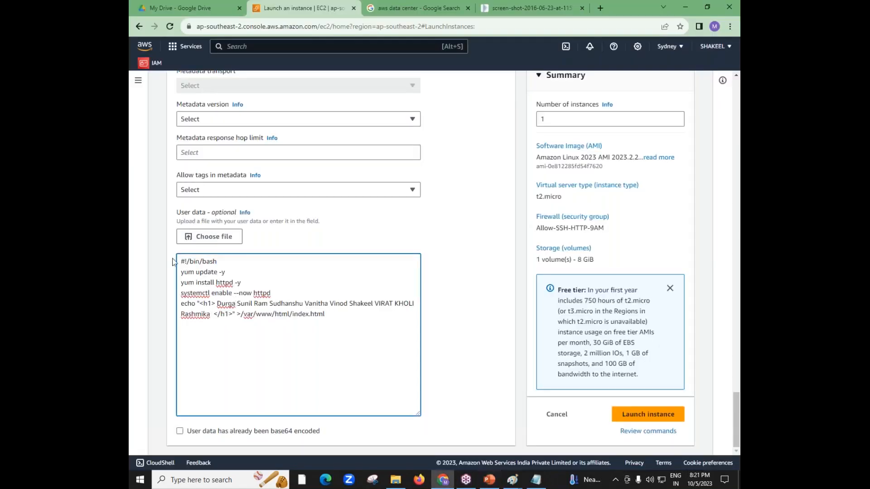
drag(181, 271, 194, 272)
click(344, 322)
drag(343, 322, 172, 262)
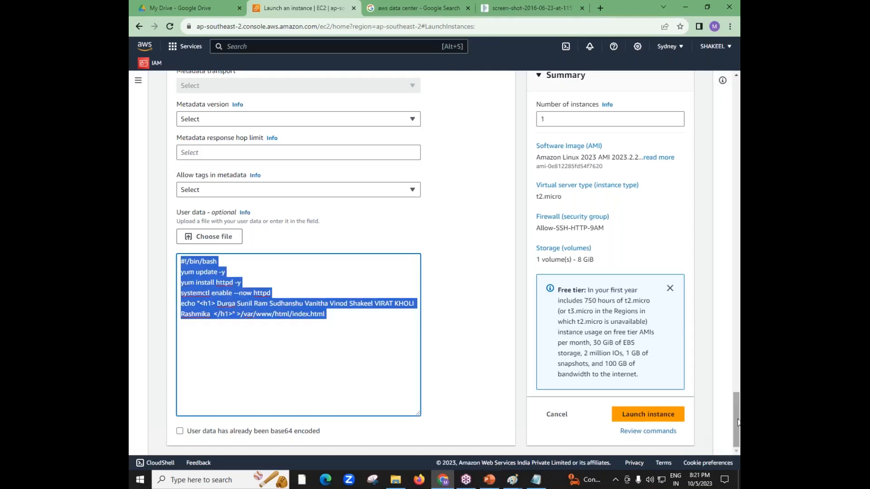
drag(737, 422, 737, 215)
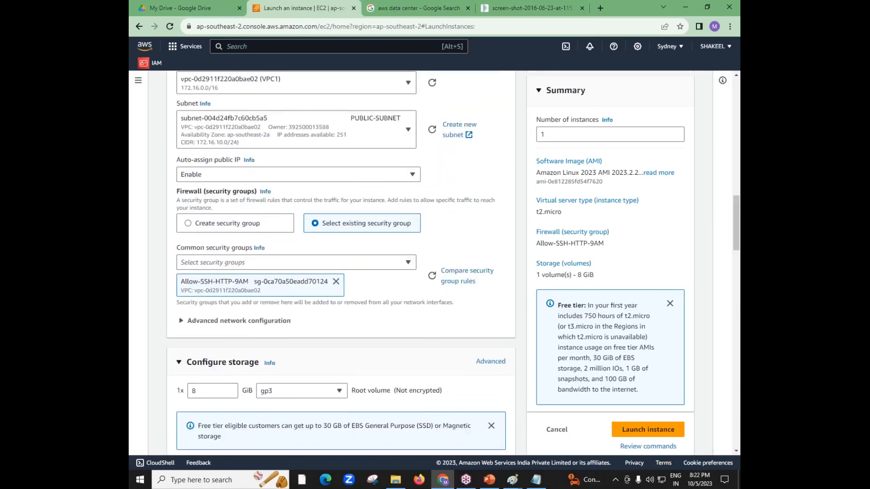
click(622, 436)
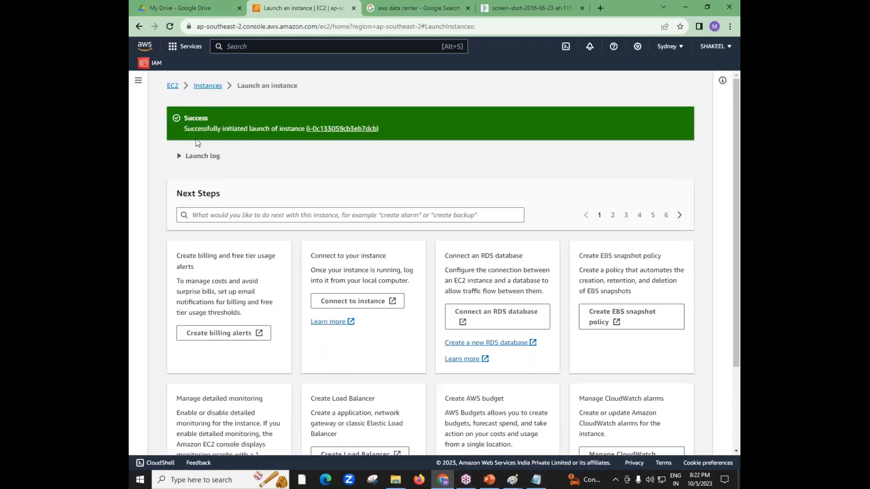
Open the EC2 instances list from the launch page and select Test-Web-Server to check its state
drag(184, 128, 291, 128)
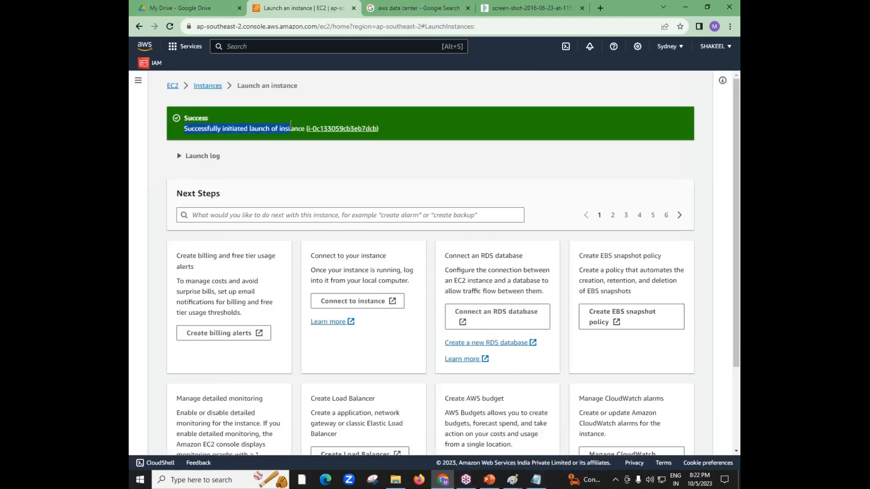
click(211, 90)
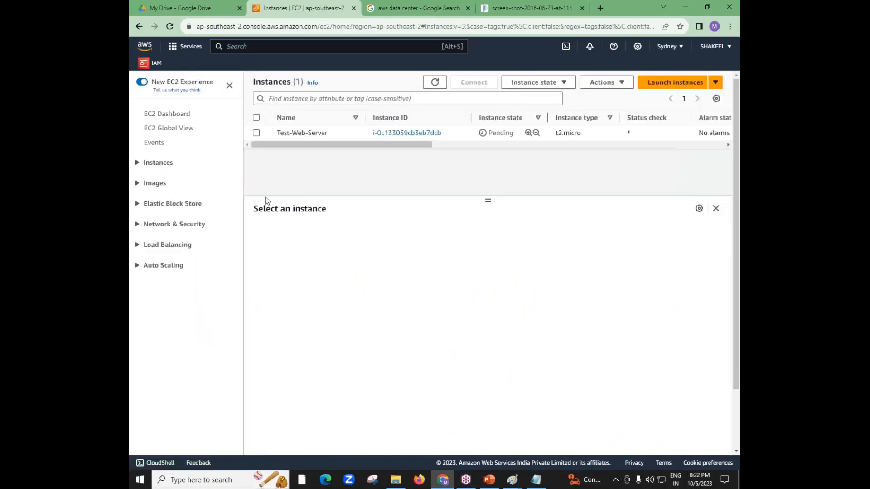
drag(277, 132, 324, 134)
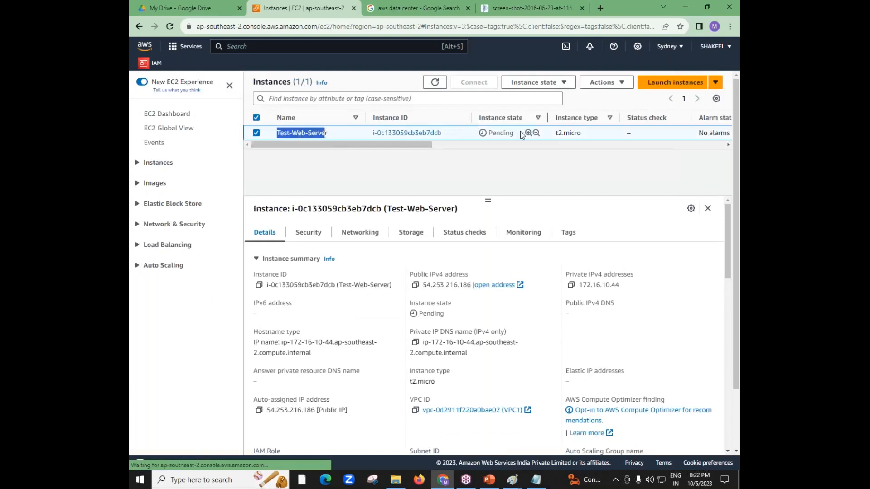
mouse_move(514, 133)
mouse_down()
mouse_move(489, 134)
mouse_move(515, 133)
mouse_up()
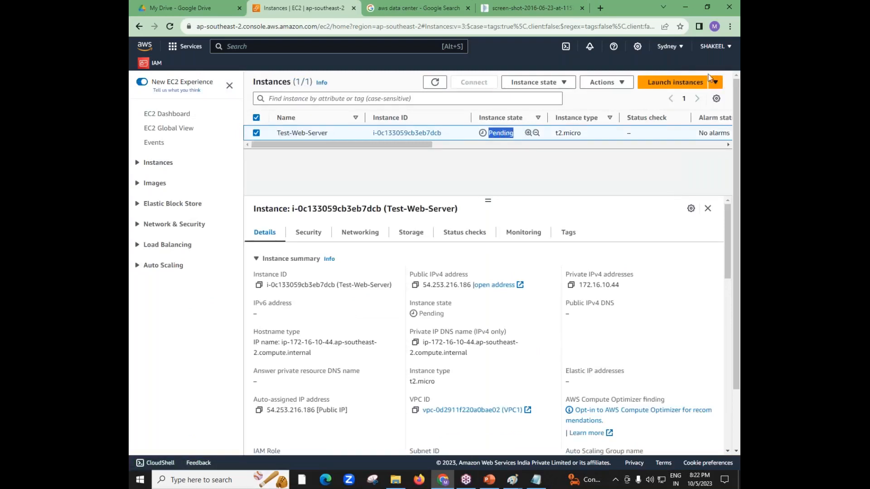
click(735, 37)
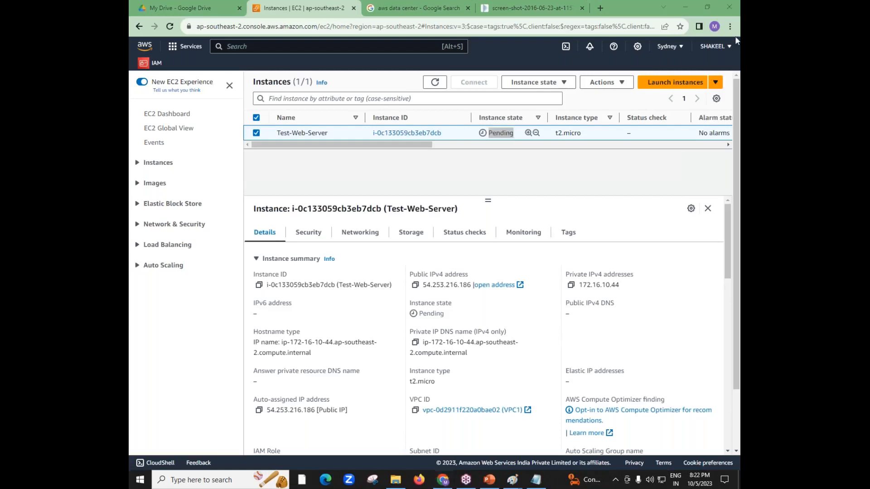
Refresh the instances list to update the instance state, and select Test-Web-Server again
click(436, 83)
click(435, 83)
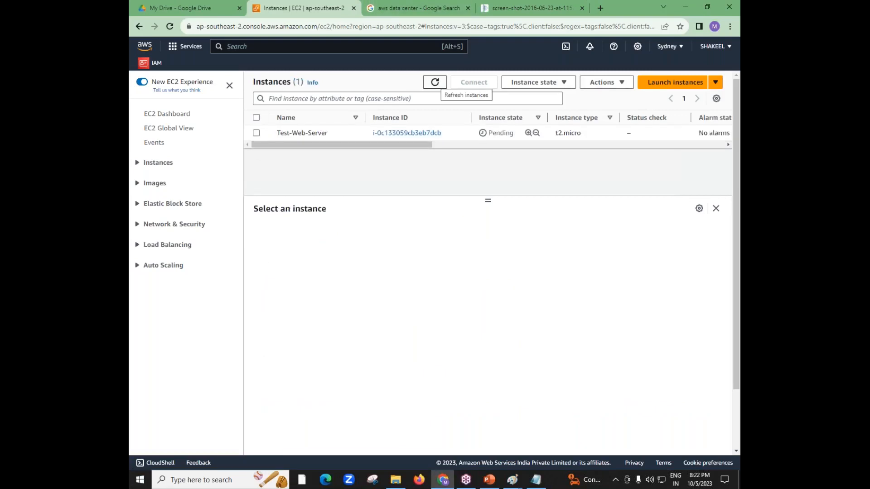
click(435, 82)
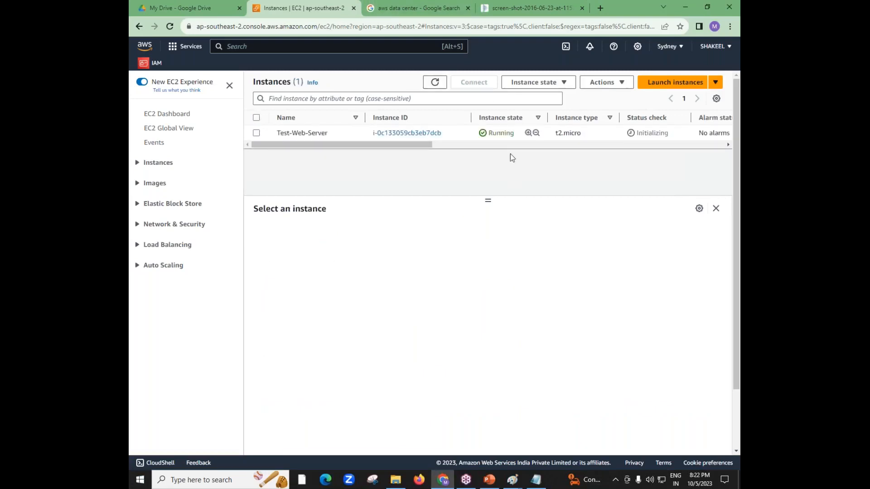
drag(517, 138, 484, 136)
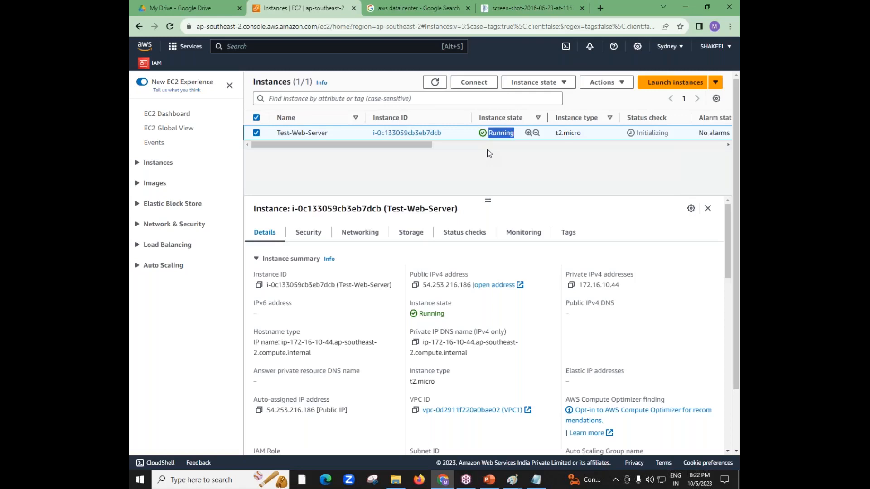
Look through Test-Web-Server's security, networking, storage and monitoring information, and return to its details
click(315, 240)
click(358, 240)
click(403, 236)
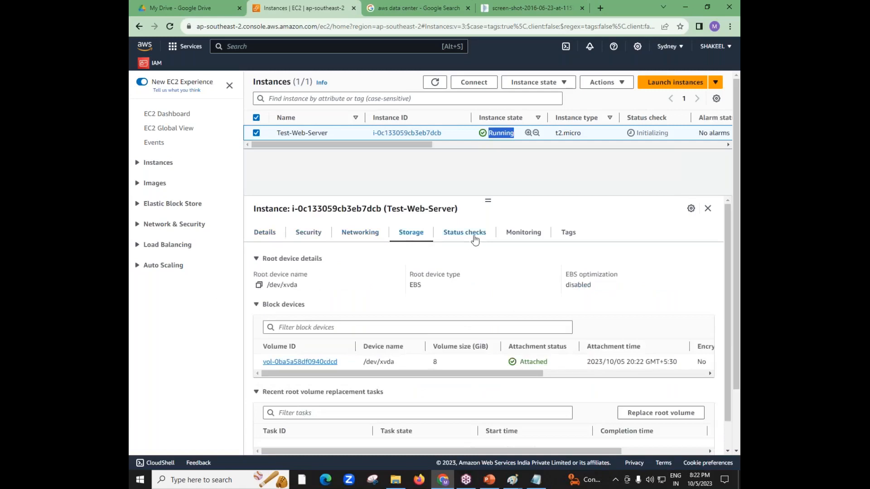
click(524, 233)
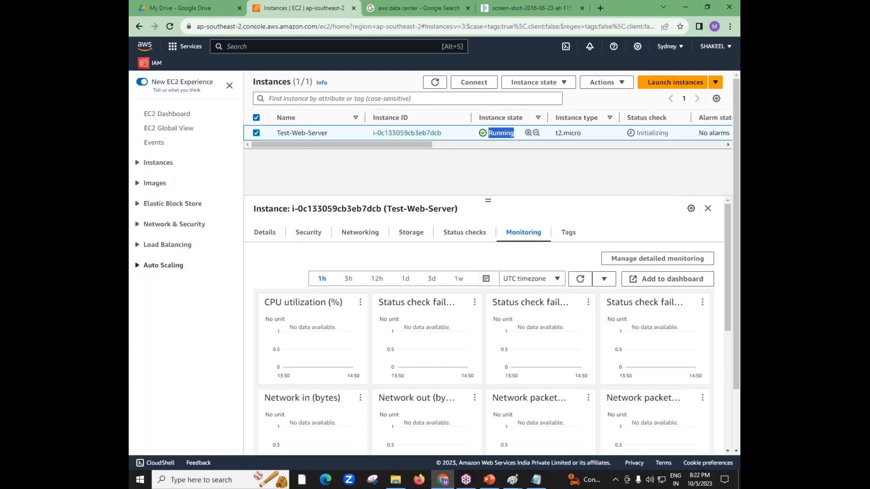
click(271, 234)
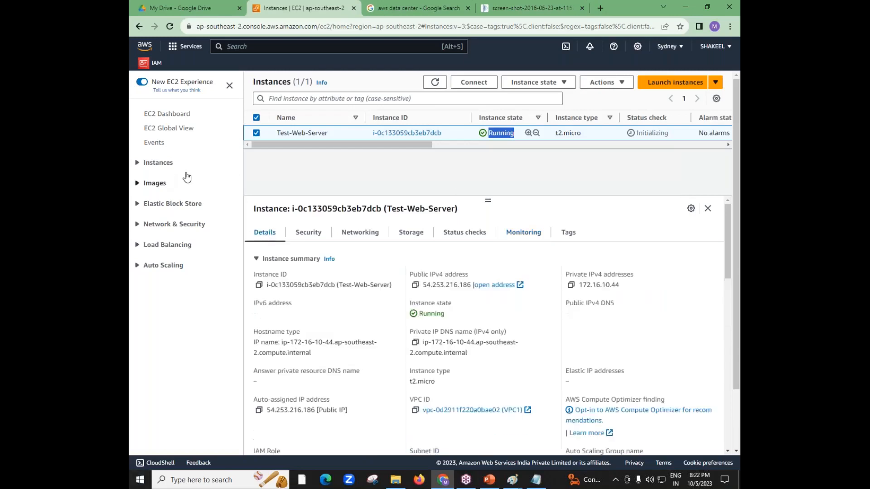
Select the public IPv4 address in Test-Web-Server's instance summary
drag(409, 274, 468, 276)
click(431, 275)
drag(429, 274, 435, 275)
click(425, 294)
drag(423, 288, 473, 293)
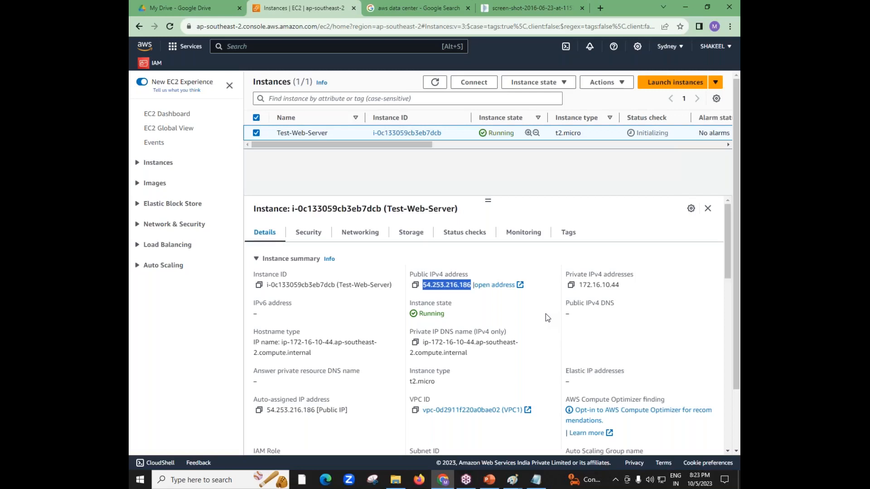
Close the "aws data center" Google Search page and return to the EC2 instances page
click(469, 9)
click(426, 8)
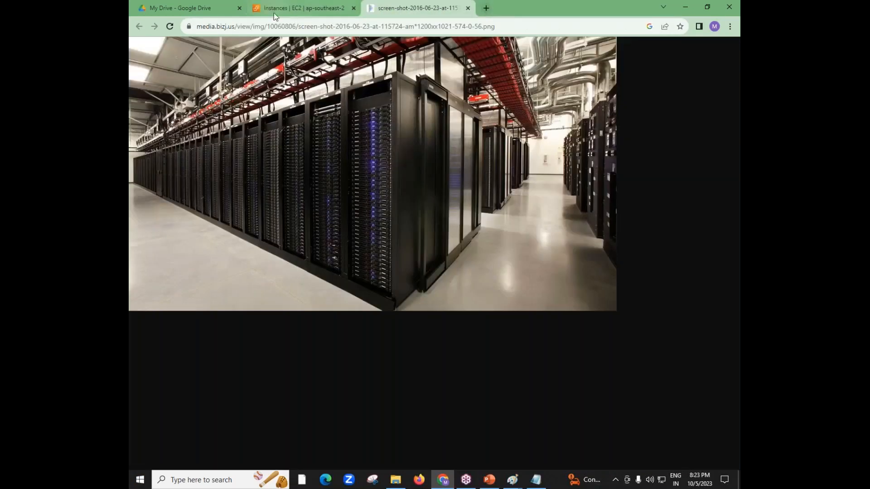
click(274, 13)
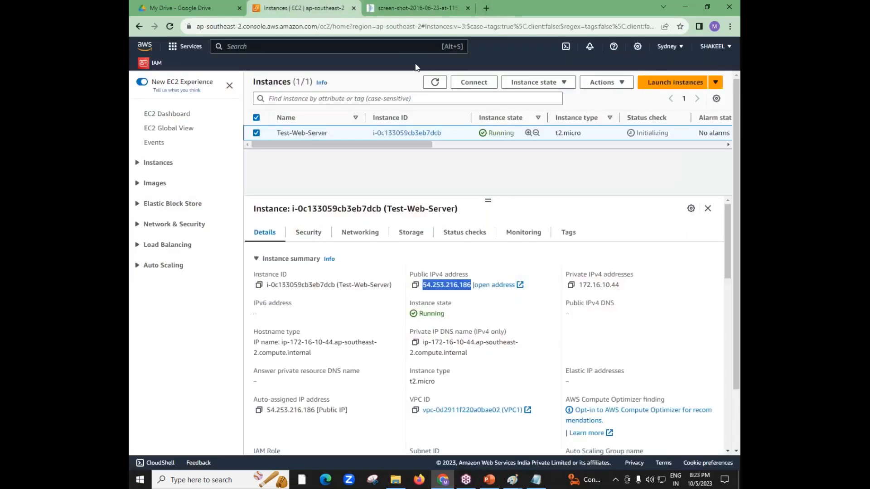
Open a Command Prompt window and ping google.com
key(super+r)
key(Return)
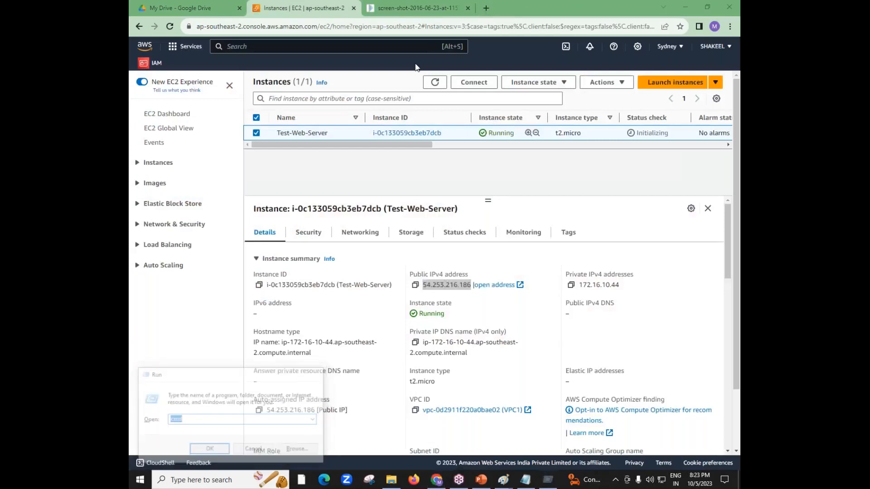
text(ping g)
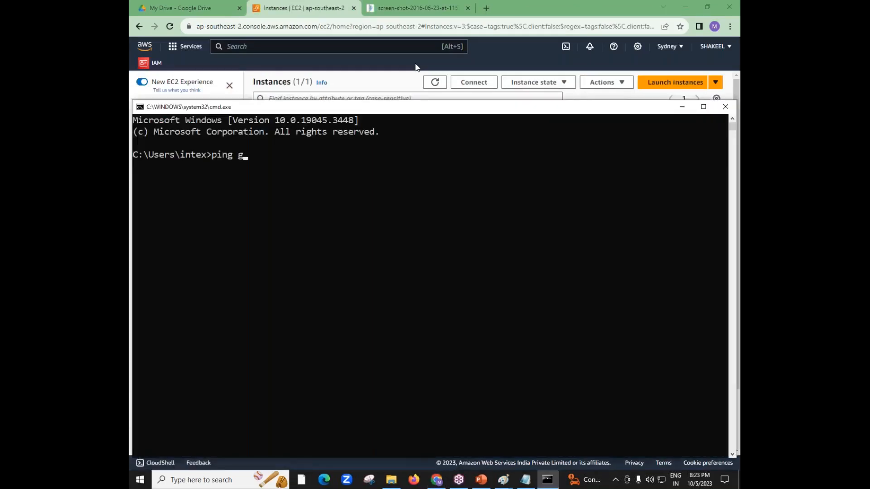
text(oogle.com)
key(Return)
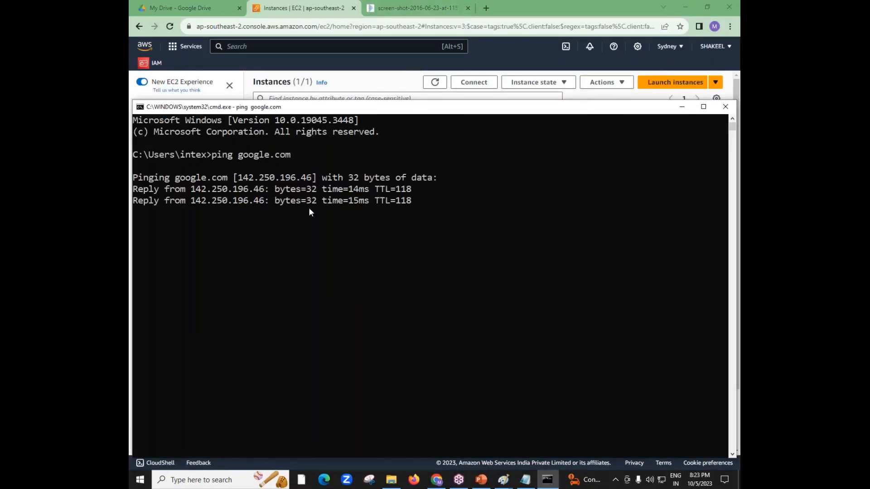
Copy Google's IP address 142.250.196.46 from the ping reply and open it in a new browser tab
drag(190, 189, 260, 193)
right_click(248, 189)
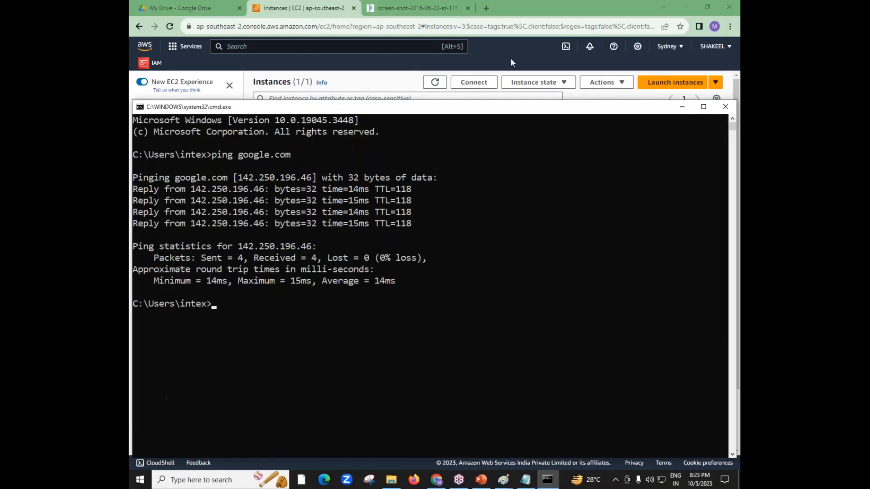
drag(192, 190, 259, 193)
key(super+c)
right_click(250, 190)
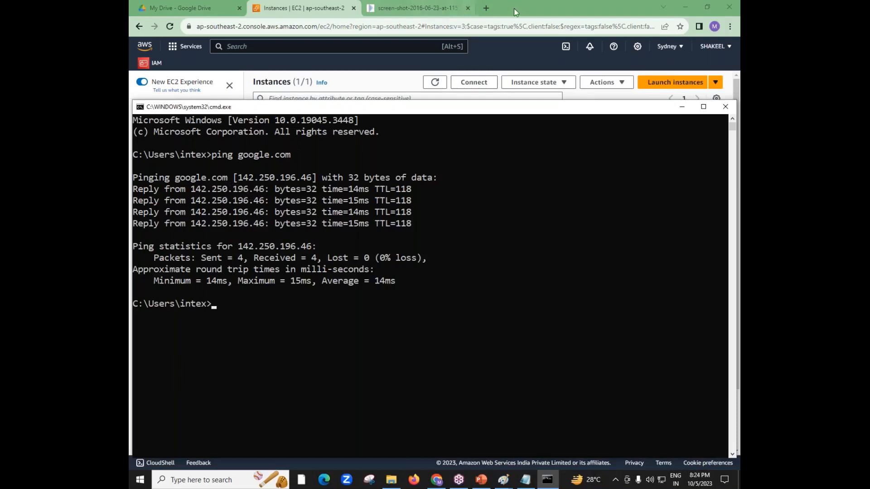
click(485, 8)
right_click(295, 26)
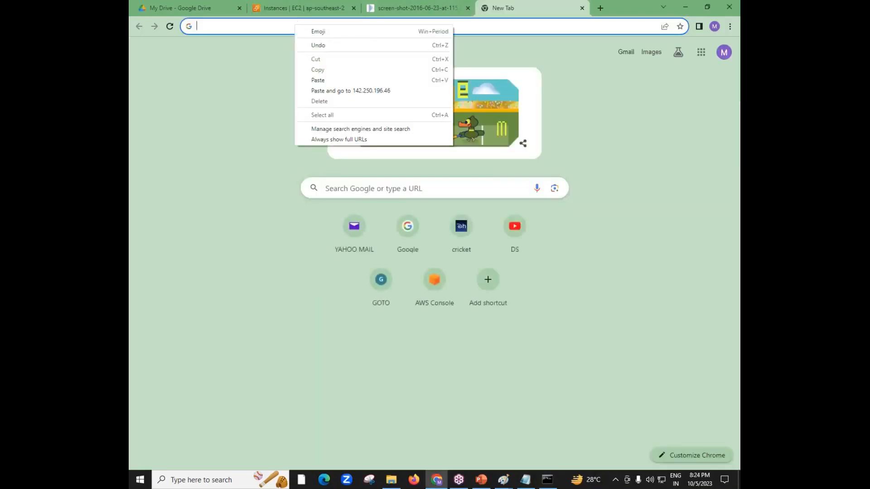
click(317, 81)
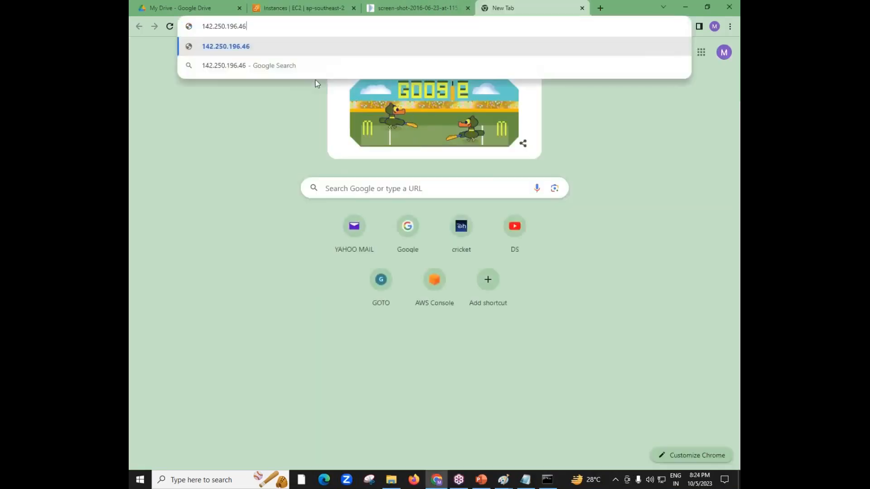
click(231, 47)
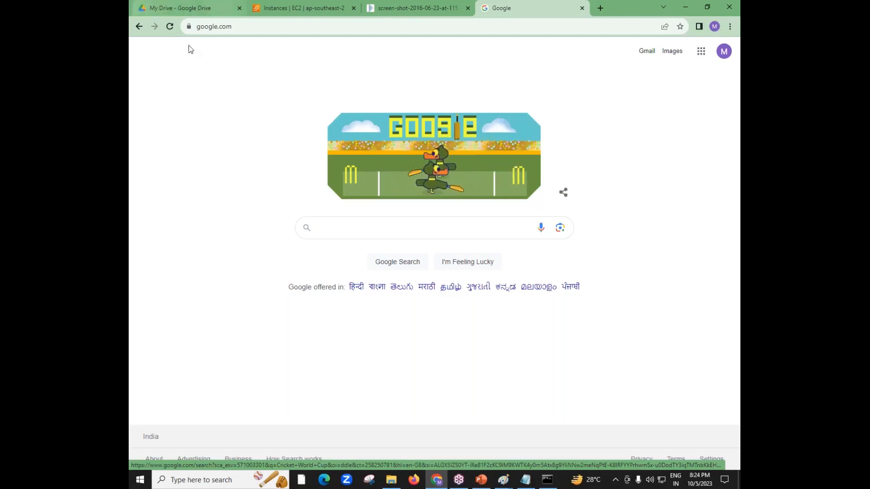
click(245, 26)
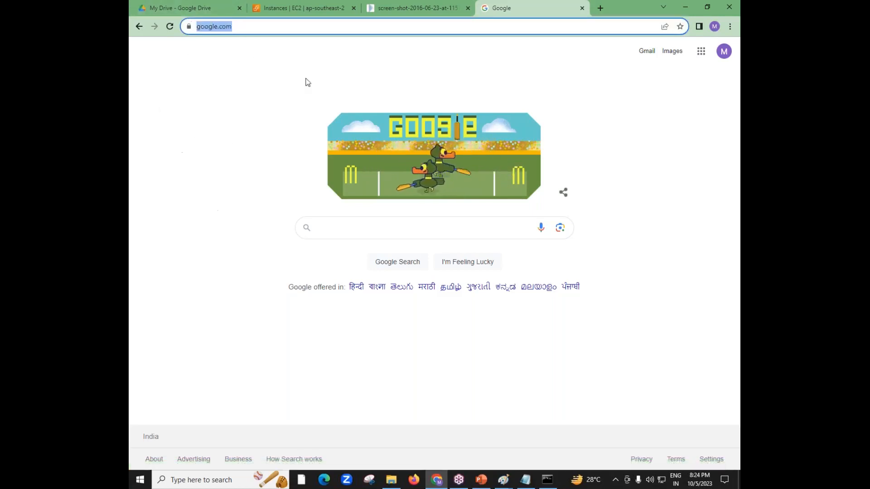
Copy Test-Web-Server's public IPv4 address from the EC2 instance details and close the Google tab
click(299, 5)
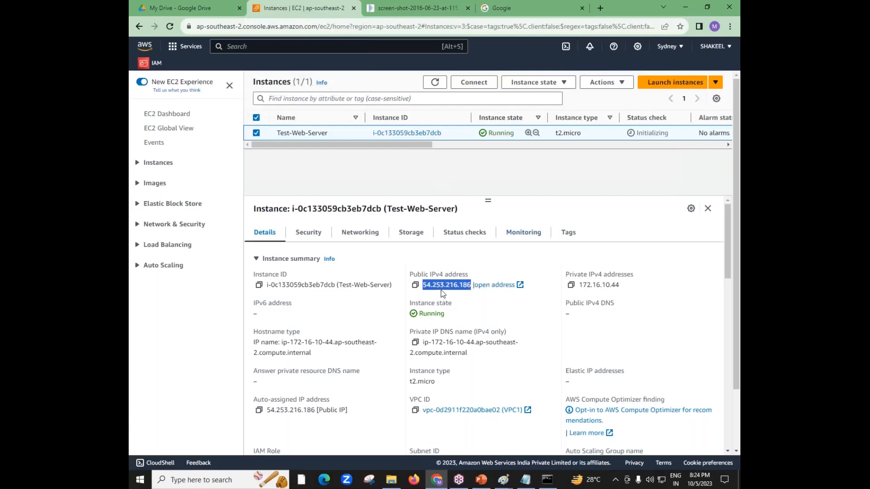
right_click(425, 284)
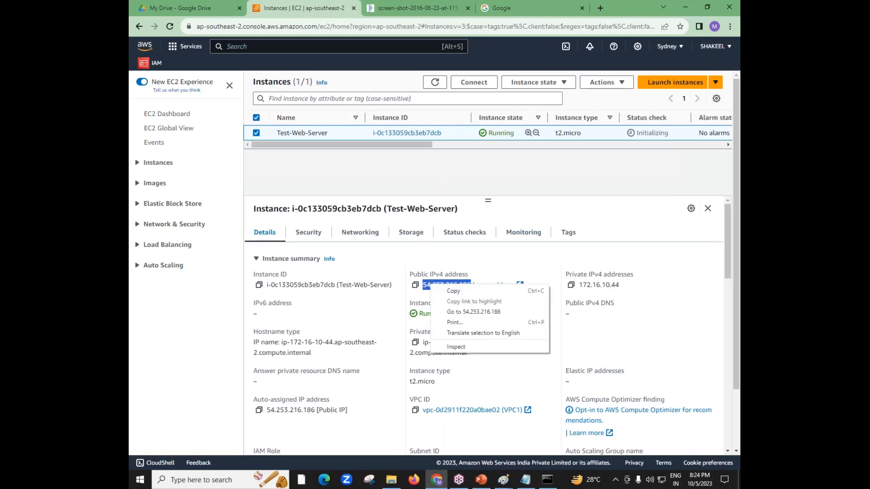
click(448, 292)
click(582, 8)
Load the web server's copied public address, 54.253.216.186, in a new browser tab
click(486, 8)
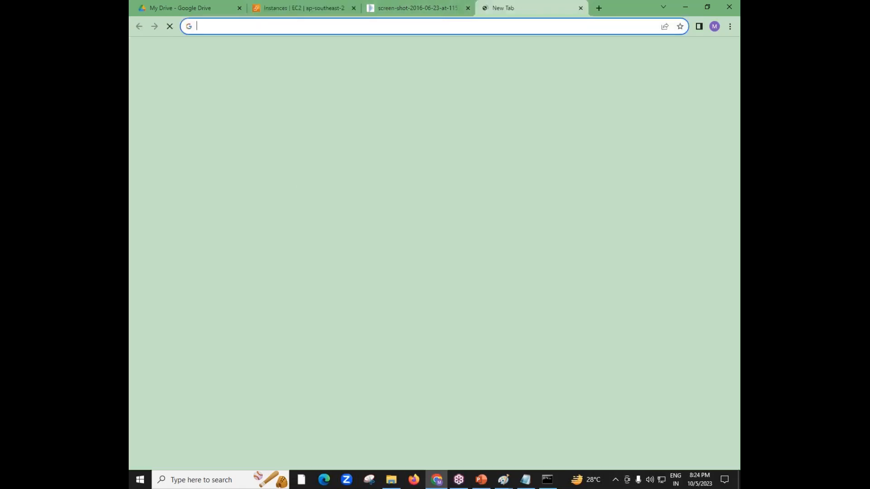
right_click(363, 26)
click(394, 80)
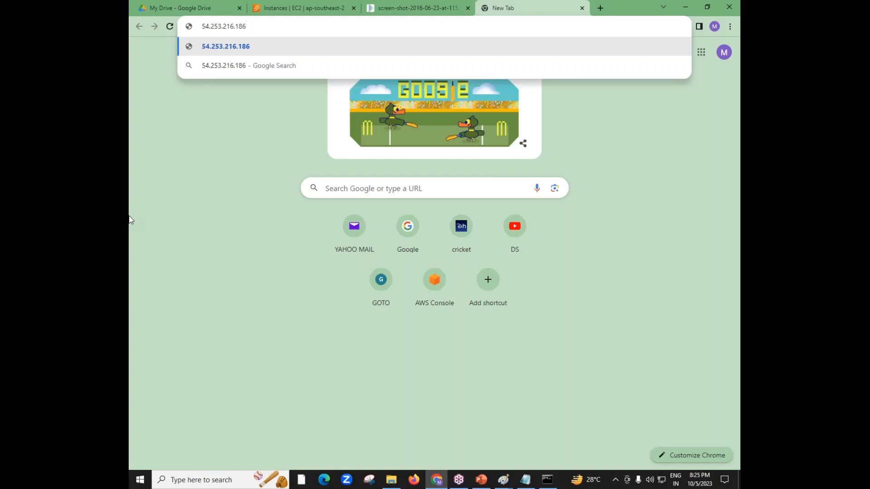
key(Return)
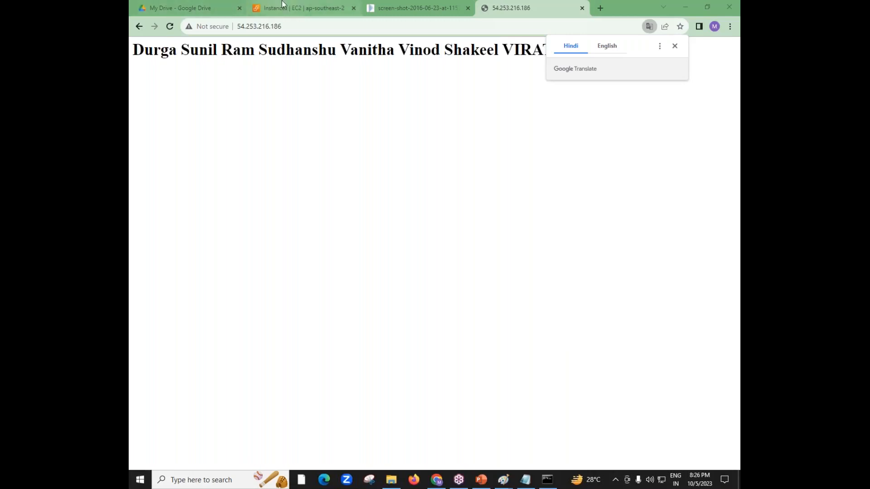
mouse_move(281, 4)
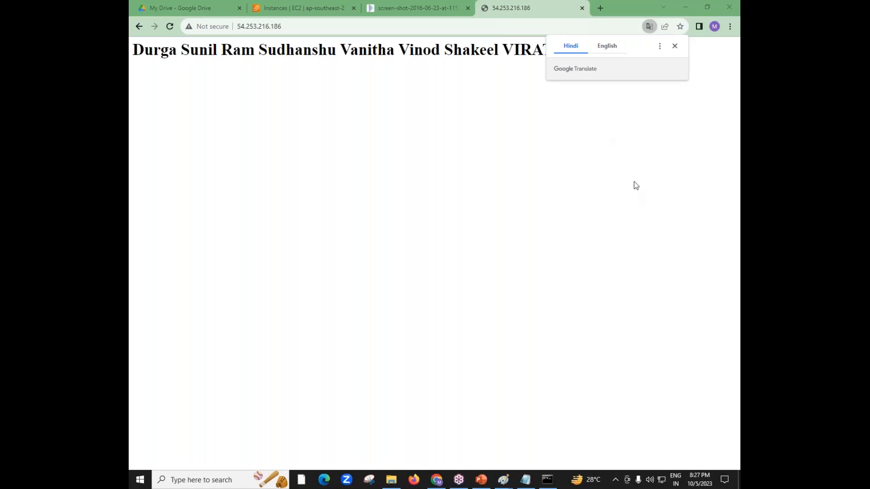
Annotate the screen over the web page with handwritten city labels, including "Hyd", and a box labelled "Sydney"
mouse_move(198, 248)
mouse_down()
mouse_move(205, 282)
mouse_move(226, 260)
mouse_move(233, 295)
mouse_up()
mouse_move(240, 257)
mouse_down()
mouse_move(243, 236)
mouse_move(239, 244)
mouse_up()
mouse_move(241, 141)
mouse_down()
mouse_move(236, 150)
mouse_move(258, 159)
mouse_move(266, 144)
mouse_up()
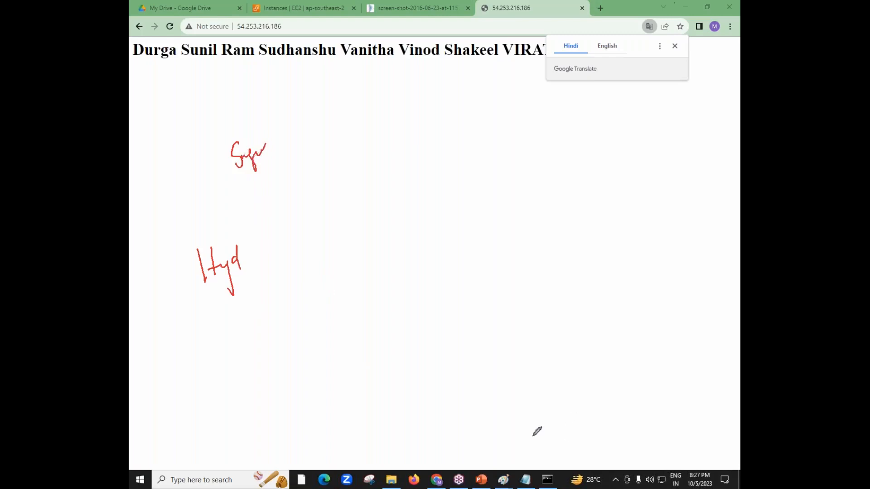
drag(298, 287, 334, 301)
drag(398, 126, 419, 192)
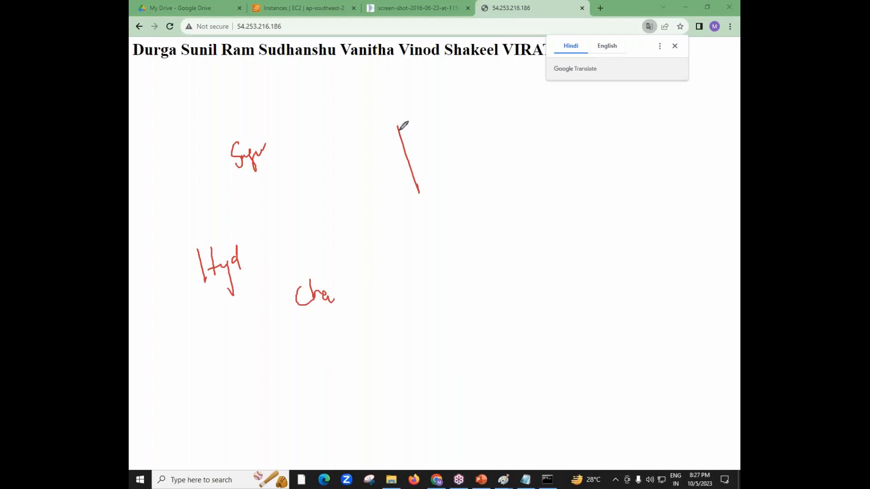
mouse_move(393, 127)
mouse_down()
mouse_move(487, 101)
mouse_move(502, 159)
mouse_move(418, 192)
mouse_up()
mouse_move(413, 82)
mouse_down()
mouse_move(409, 119)
mouse_move(435, 125)
mouse_move(484, 87)
mouse_move(476, 105)
mouse_up()
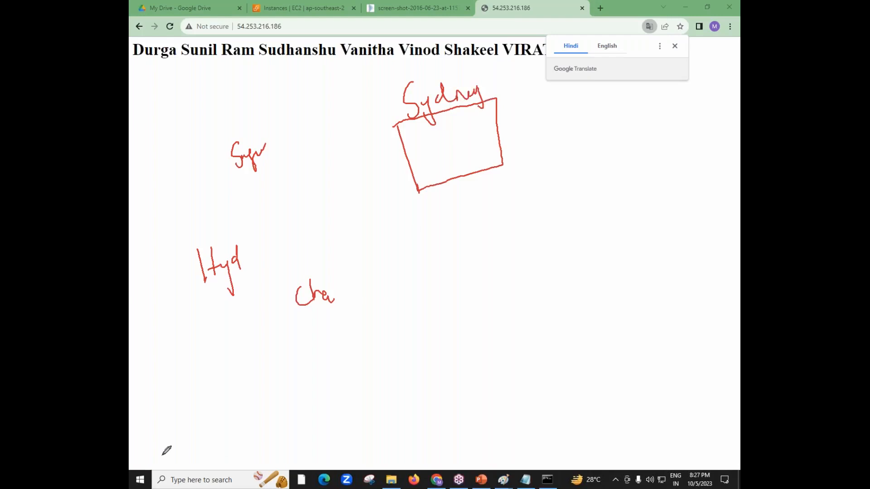
Draw connecting lines from the handwritten city labels and surrounding area to the Sydney box, and clear the annotations
drag(273, 152, 419, 146)
mouse_move(245, 271)
mouse_down()
mouse_move(294, 218)
mouse_move(372, 159)
mouse_up()
mouse_move(333, 299)
mouse_down()
mouse_move(351, 236)
mouse_move(399, 171)
mouse_up()
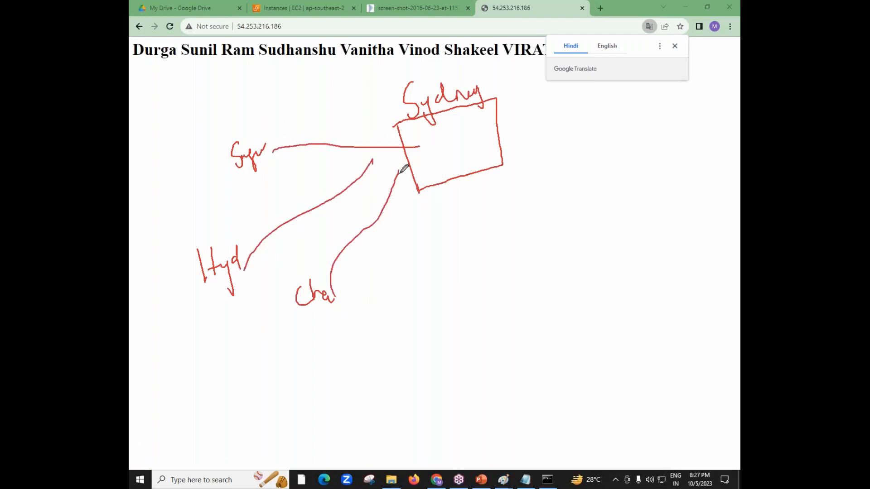
drag(411, 317, 417, 173)
mouse_move(458, 284)
mouse_down()
mouse_move(458, 293)
mouse_move(446, 168)
mouse_up()
mouse_move(516, 272)
mouse_down()
mouse_move(495, 180)
mouse_move(472, 170)
mouse_up()
drag(589, 209, 493, 168)
mouse_move(596, 149)
mouse_down()
mouse_move(568, 139)
mouse_move(506, 144)
mouse_up()
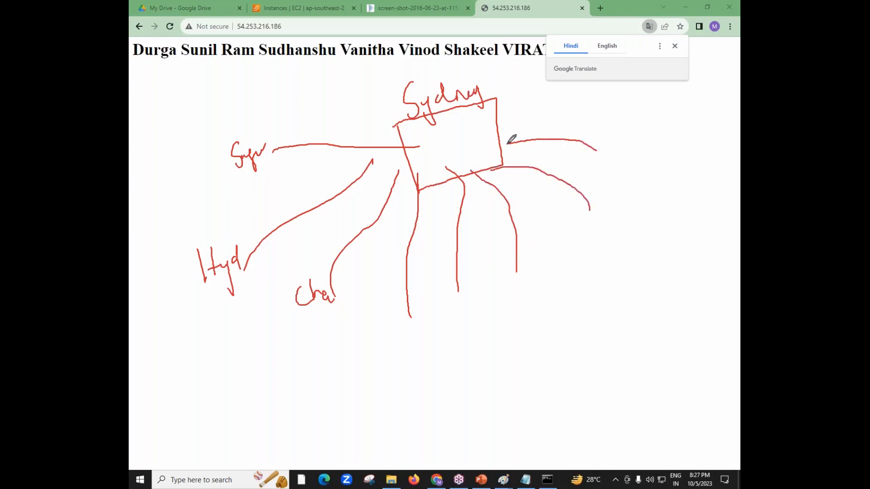
drag(343, 104, 419, 128)
drag(437, 71, 447, 120)
click(648, 208)
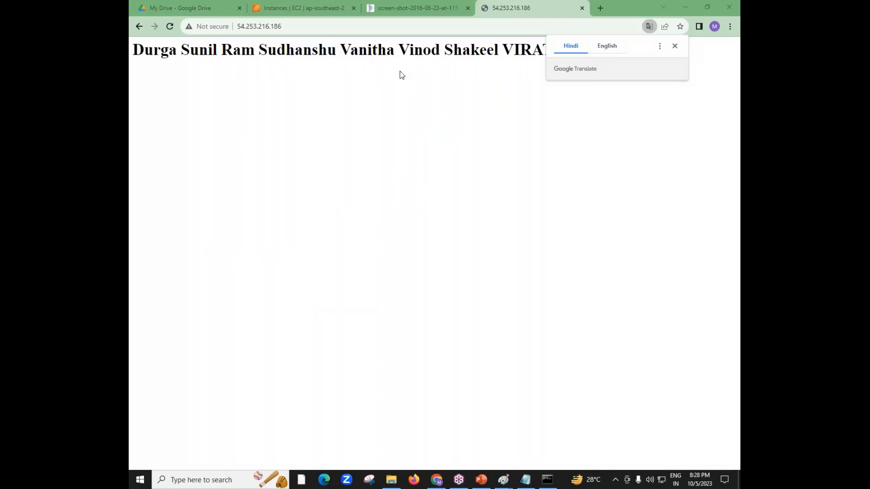
Return to the EC2 instance list and review Test-Web-Server's name and details
click(317, 6)
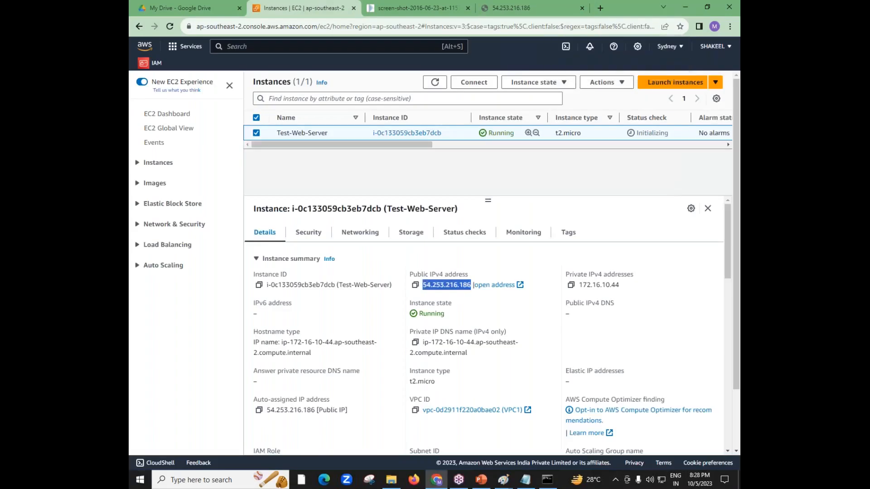
drag(669, 427, 362, 233)
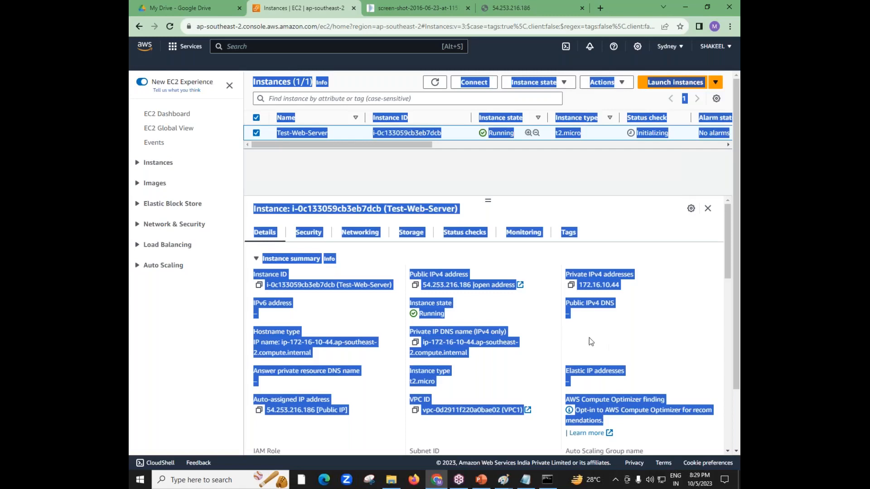
click(735, 209)
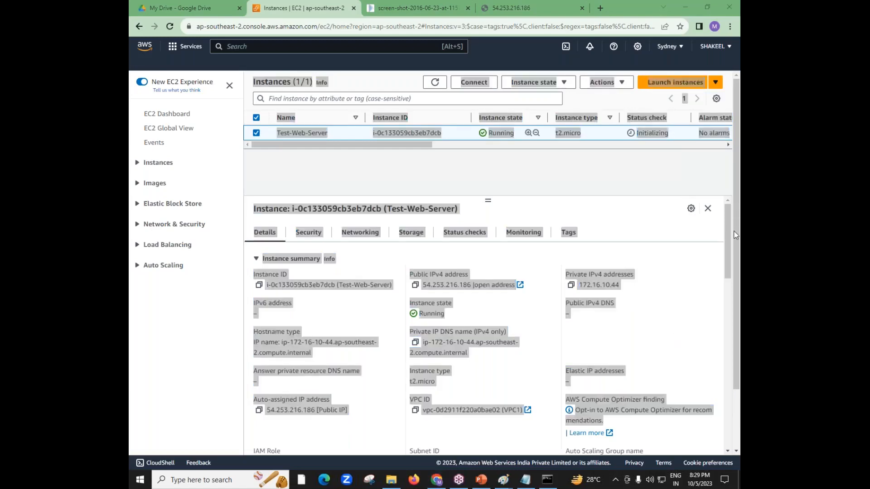
click(227, 338)
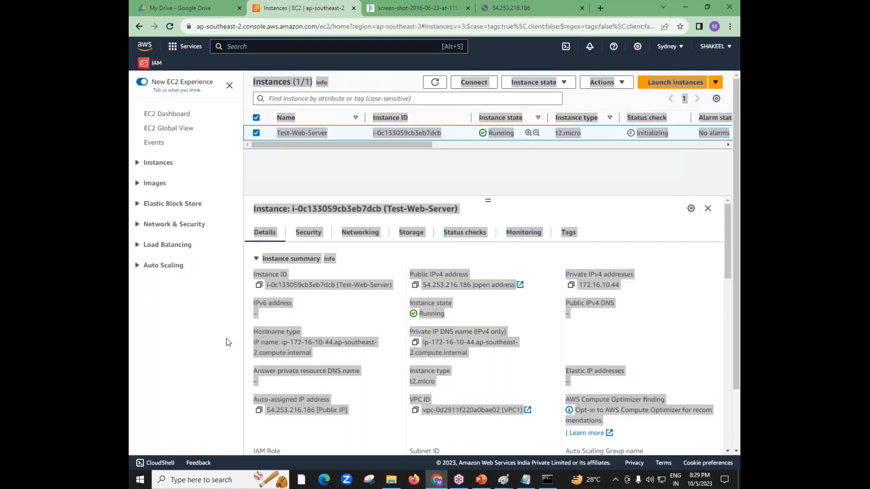
click(349, 309)
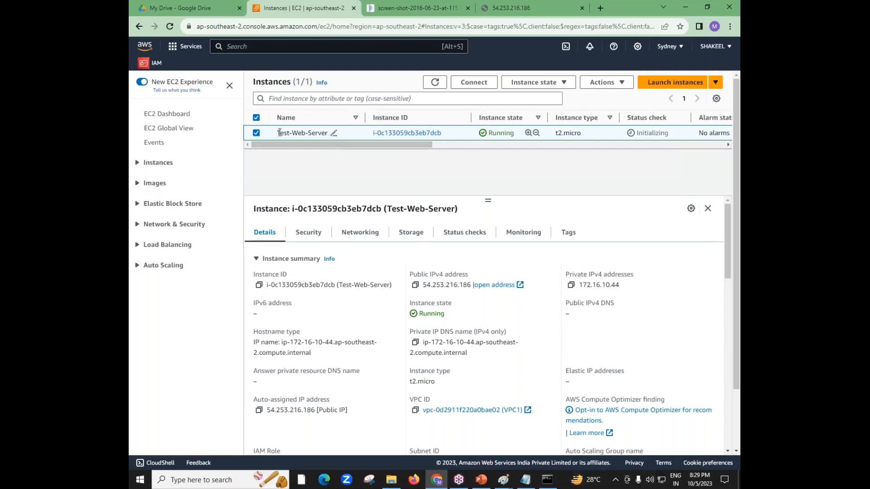
drag(277, 132, 327, 127)
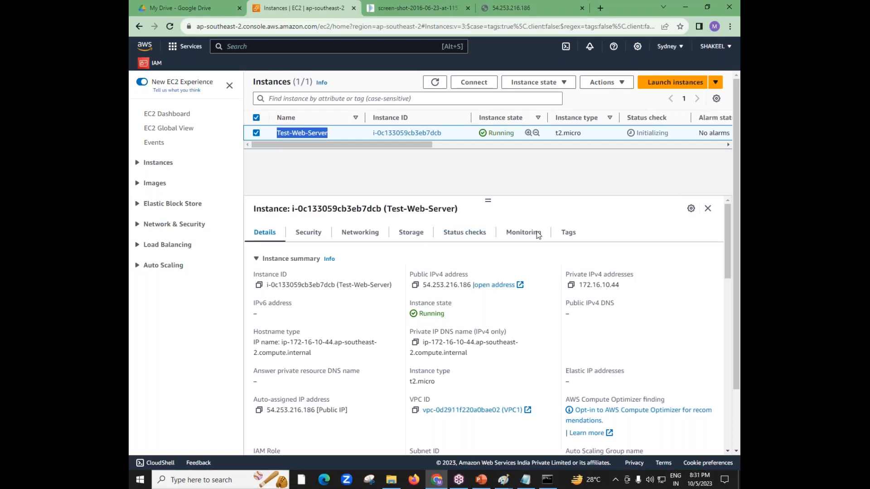
Check the connection security information for the web page at 54.253.216.186
click(553, 5)
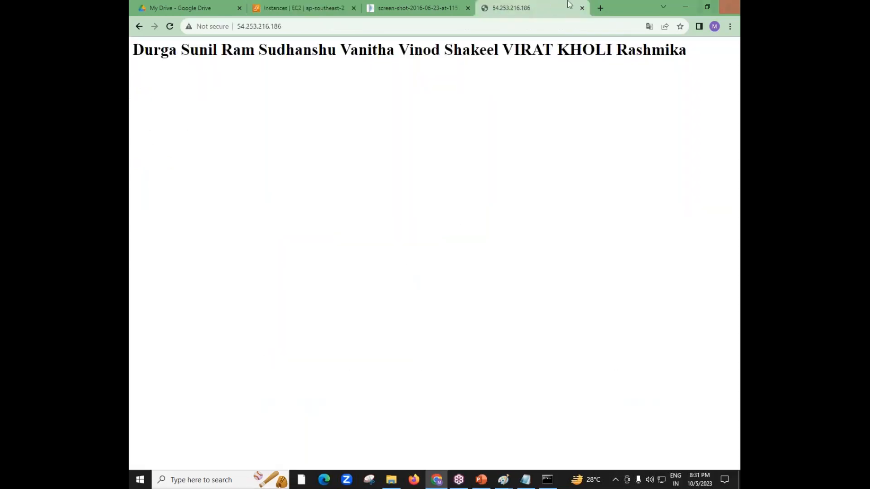
click(195, 27)
click(385, 149)
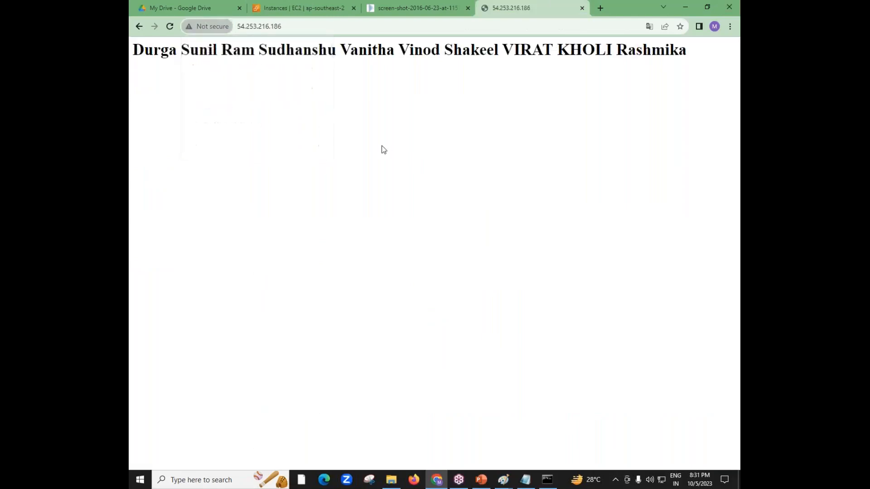
click(247, 26)
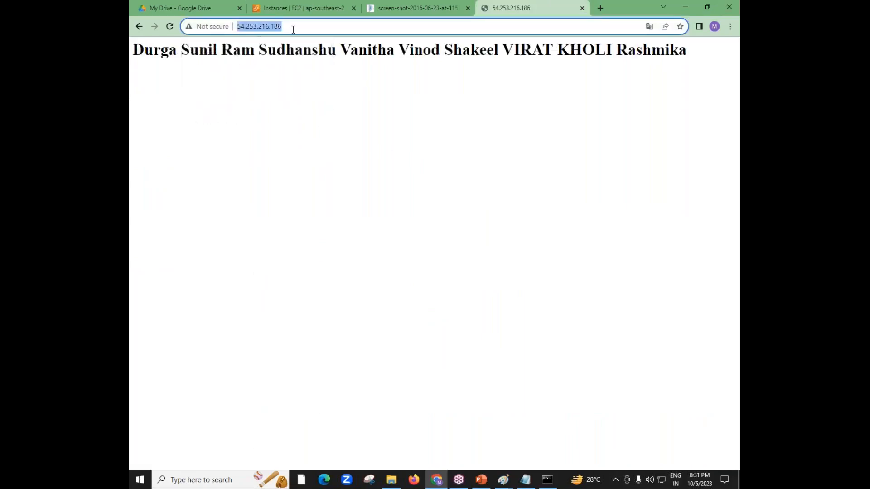
click(227, 30)
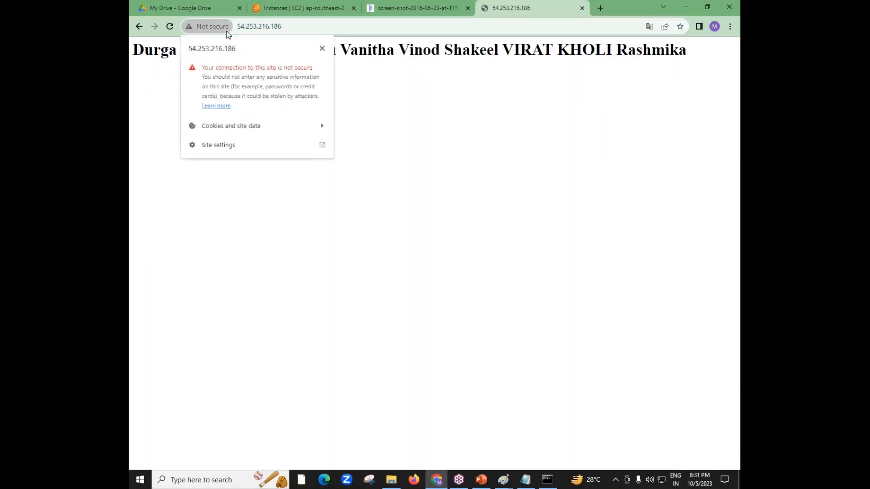
click(472, 135)
Review Test-Web-Server's security group and its inbound rules, including the port 80 rule
click(326, 4)
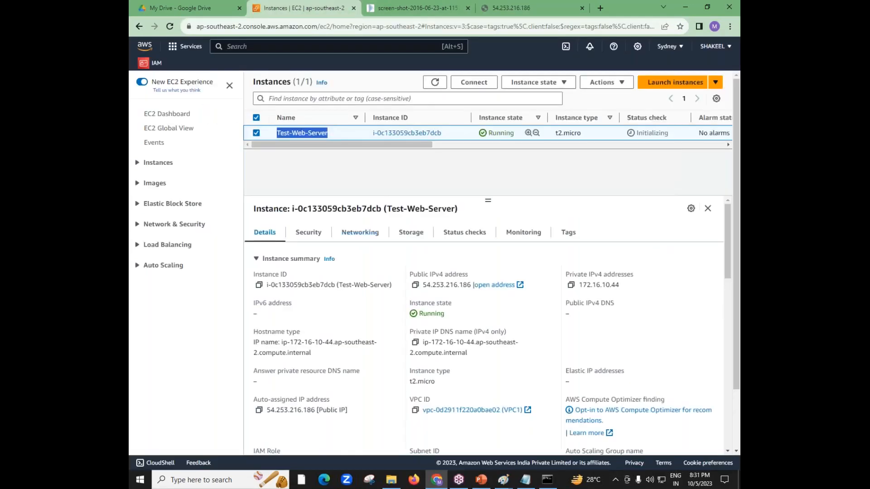
click(318, 234)
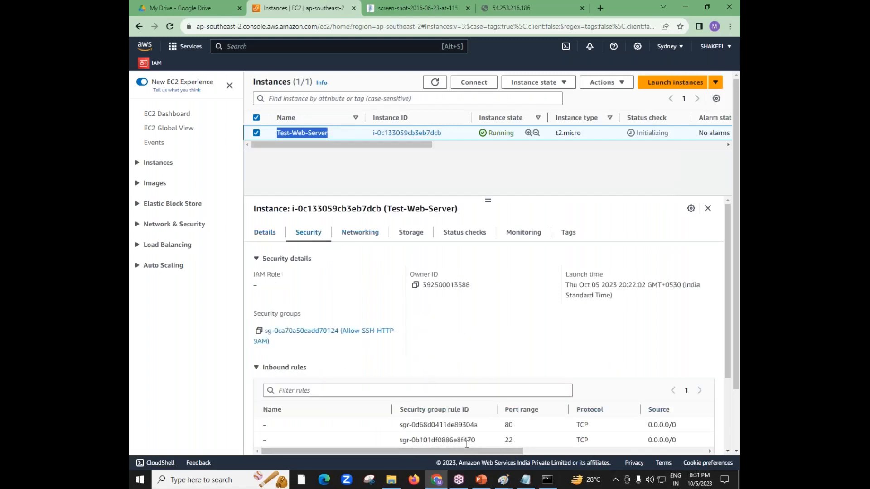
mouse_move(476, 451)
mouse_down()
mouse_move(607, 453)
mouse_move(475, 455)
mouse_up()
double_click(508, 425)
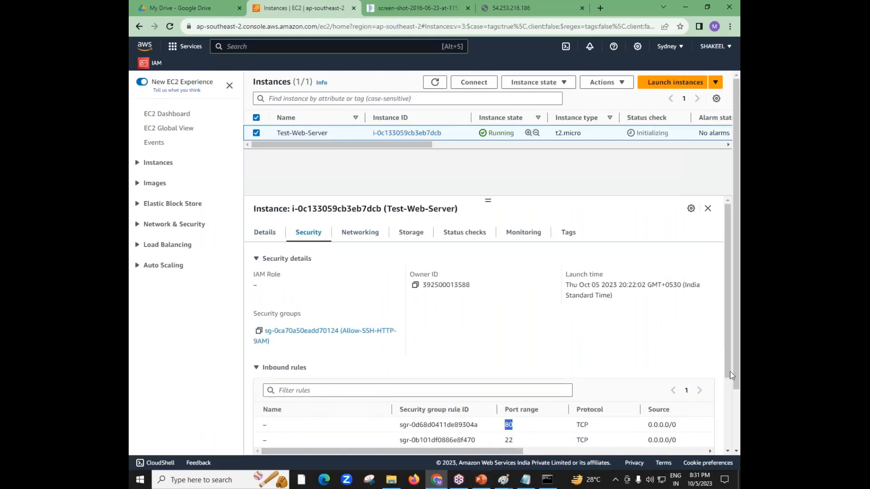
drag(730, 366, 729, 425)
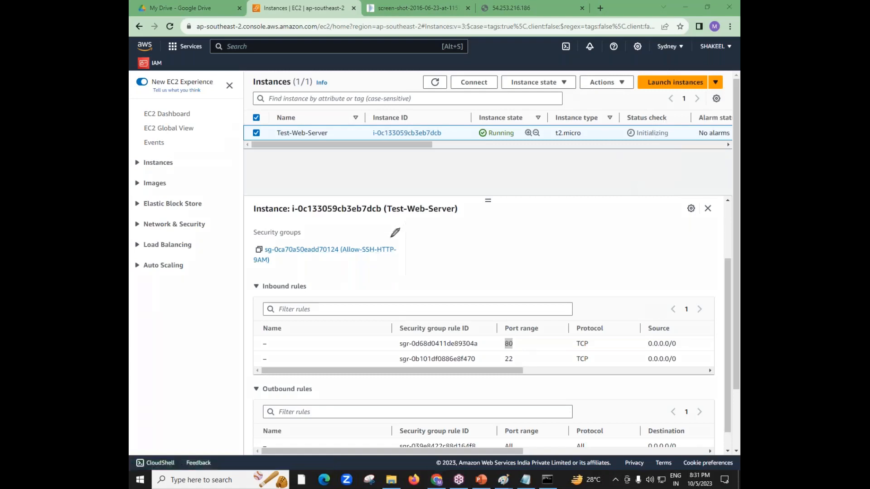
mouse_move(378, 240)
mouse_down()
mouse_move(398, 246)
mouse_move(381, 255)
mouse_move(375, 244)
mouse_up()
click(624, 205)
Reselect Test-Web-Server and show its security details in an enlarged details area
drag(487, 198, 492, 281)
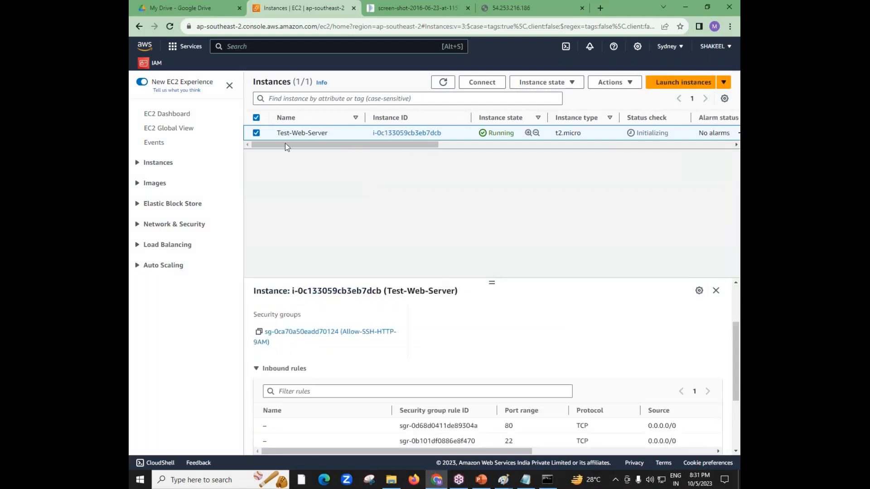
click(256, 135)
click(249, 137)
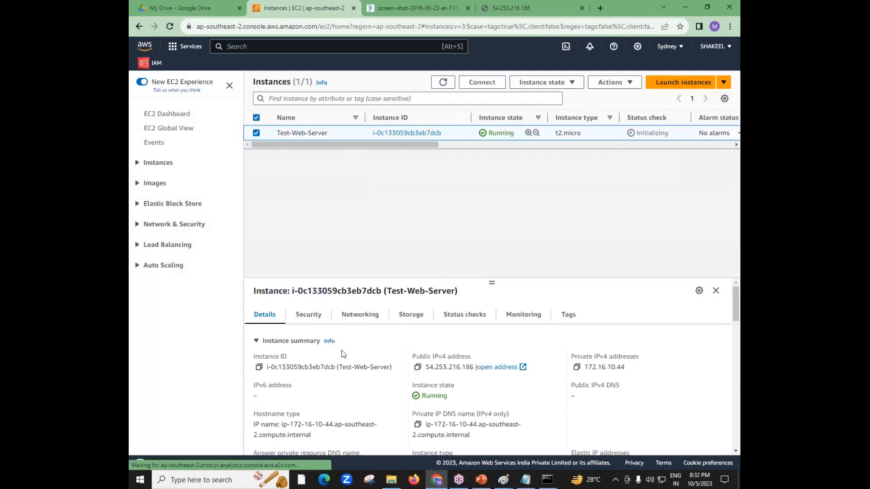
click(308, 315)
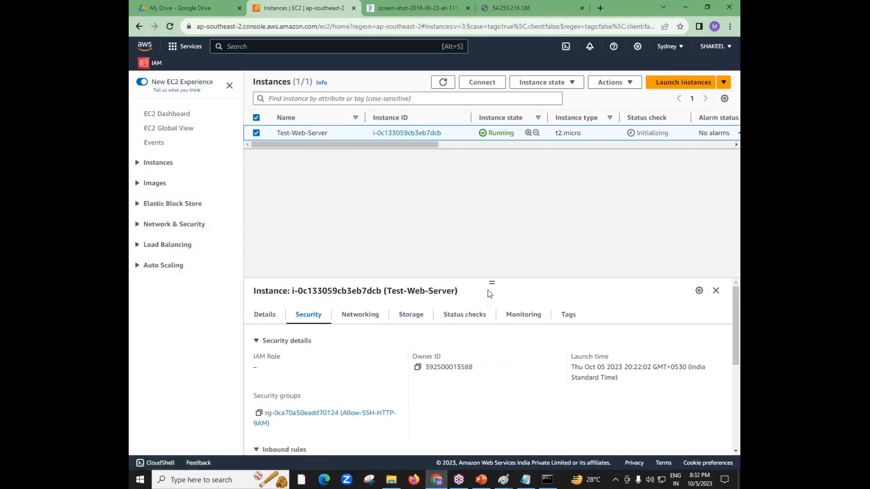
drag(490, 284, 470, 186)
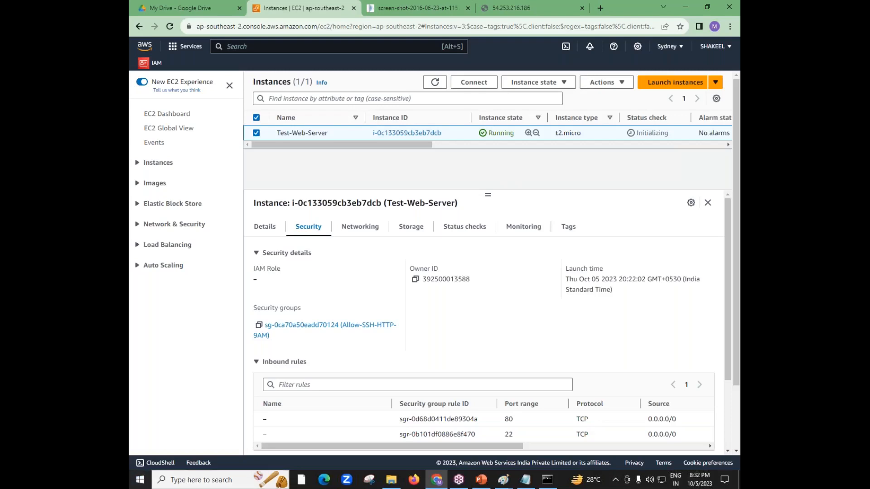
Recheck the web page, terminate the Test-Web-Server instance and refresh the instance list
click(511, 8)
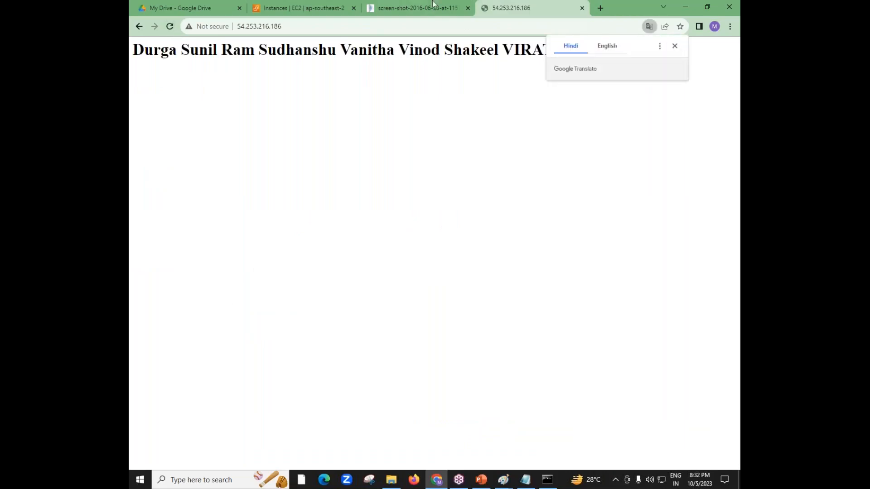
click(305, 8)
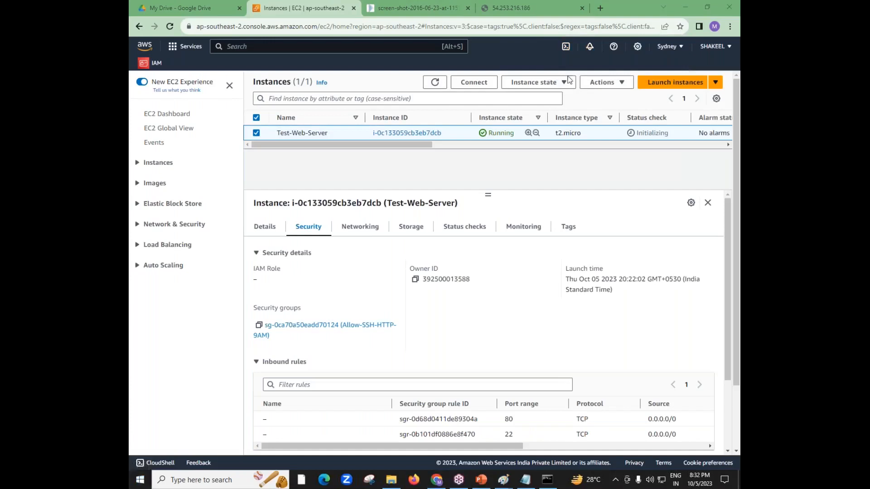
click(560, 89)
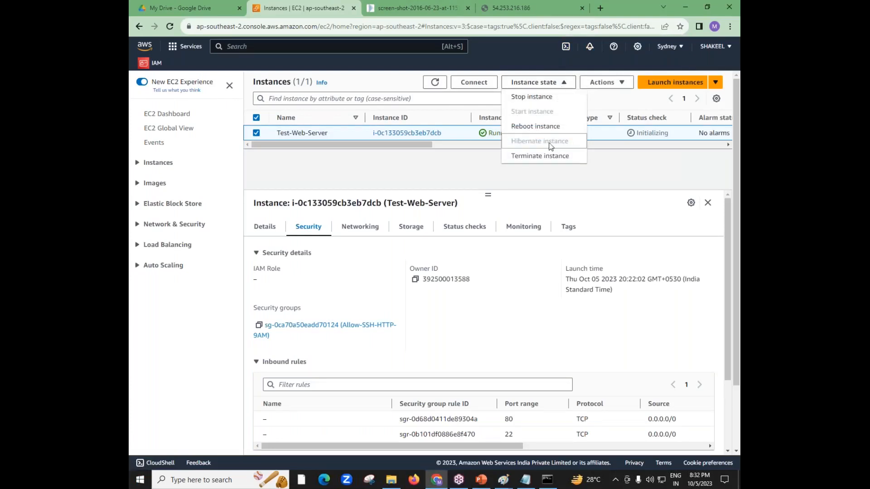
click(542, 157)
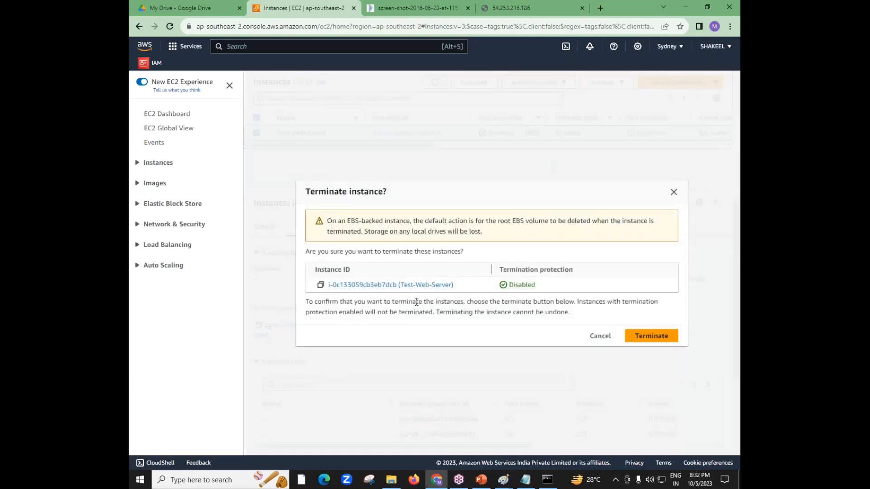
click(661, 337)
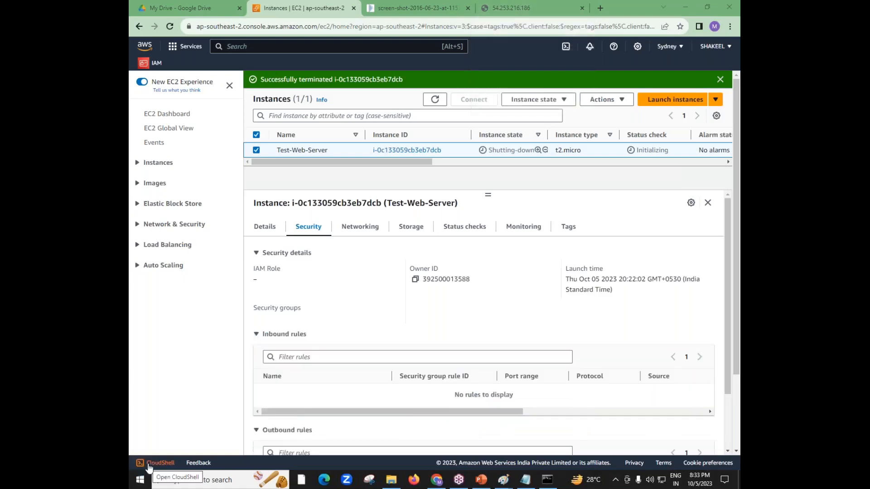
click(434, 99)
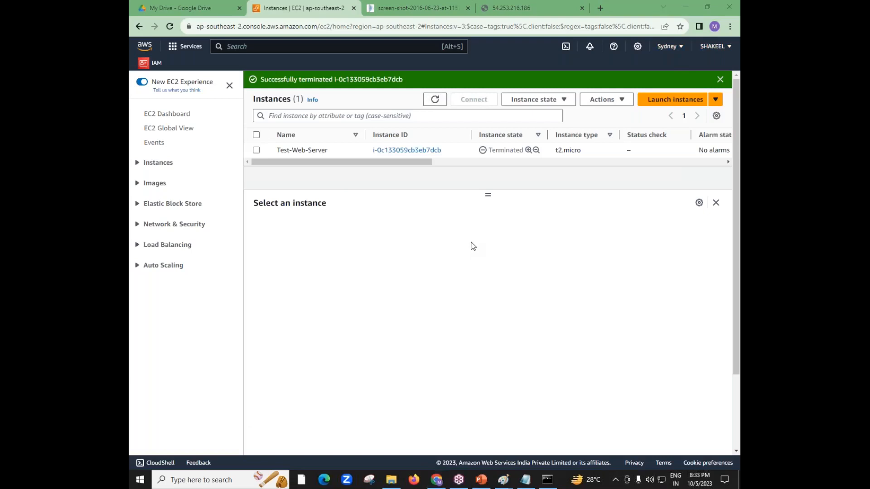
Switch to the demo1 - 8pm drawing in Paint, finish the Buy/Rent text and choose purple as the colour
mouse_move(509, 486)
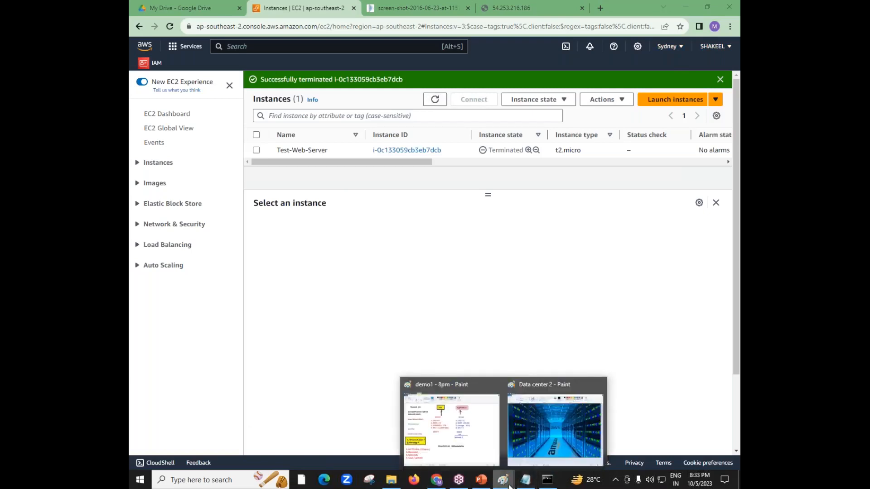
click(481, 433)
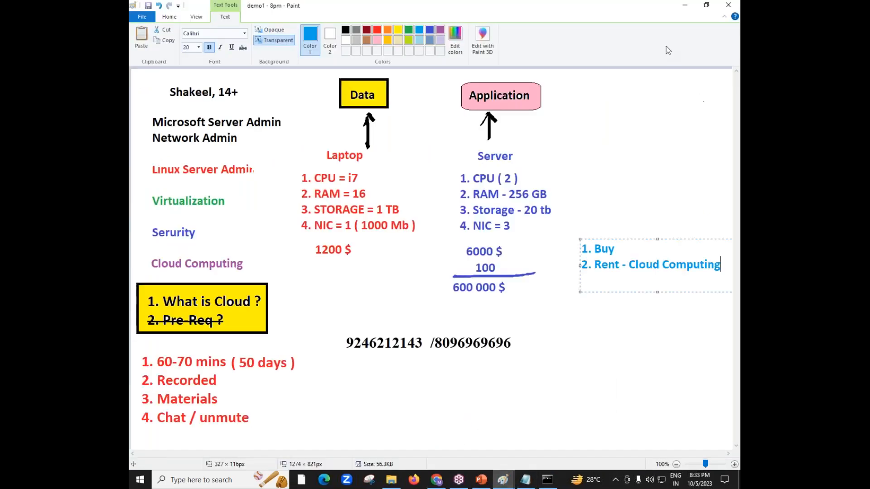
click(622, 41)
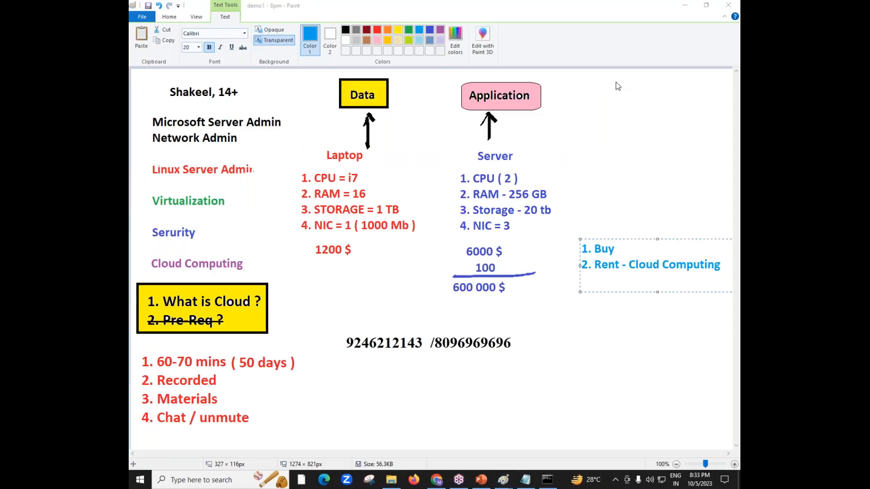
click(603, 41)
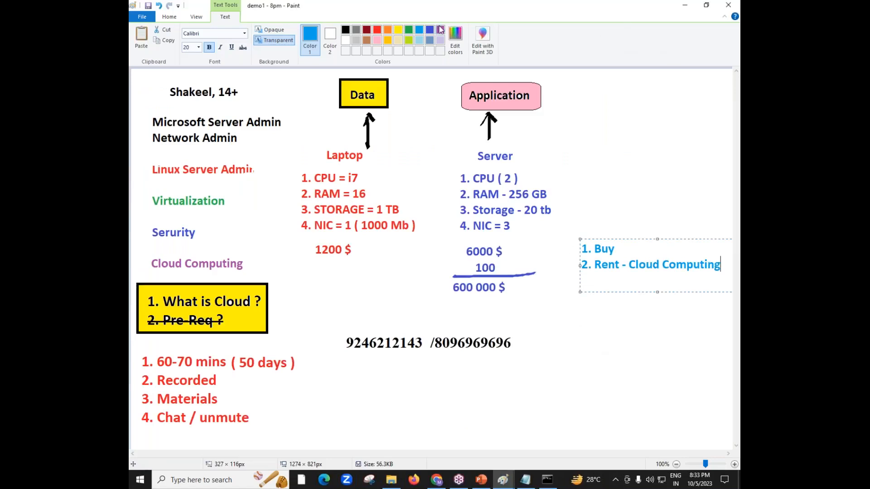
click(440, 29)
click(592, 98)
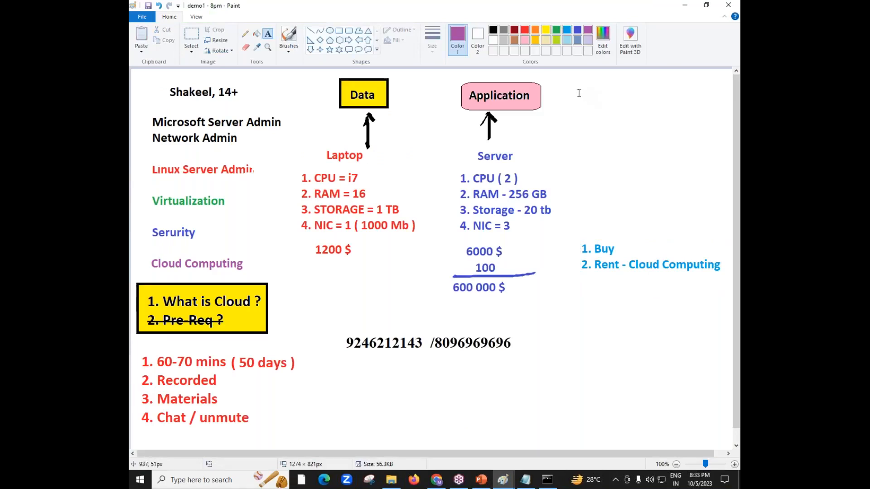
Add a purple text list beside the Application box reading "1. Computer", "2. Internet" and "3. AWS Account"
click(578, 84)
text(1.)
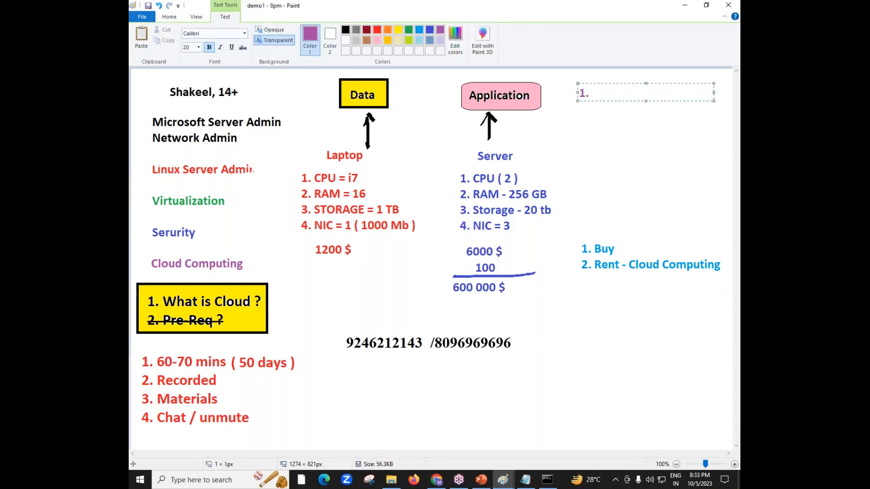
text( Computer)
key(Return)
text(2)
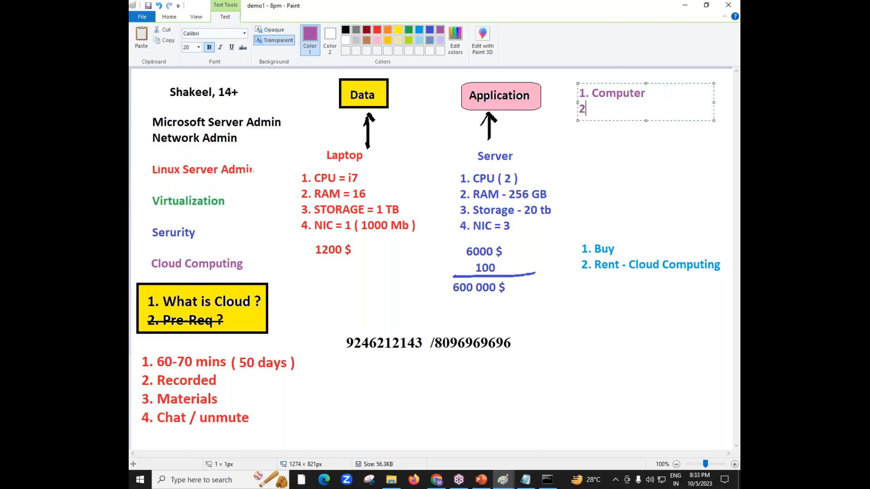
text(. Internet)
key(Return)
text(3. )
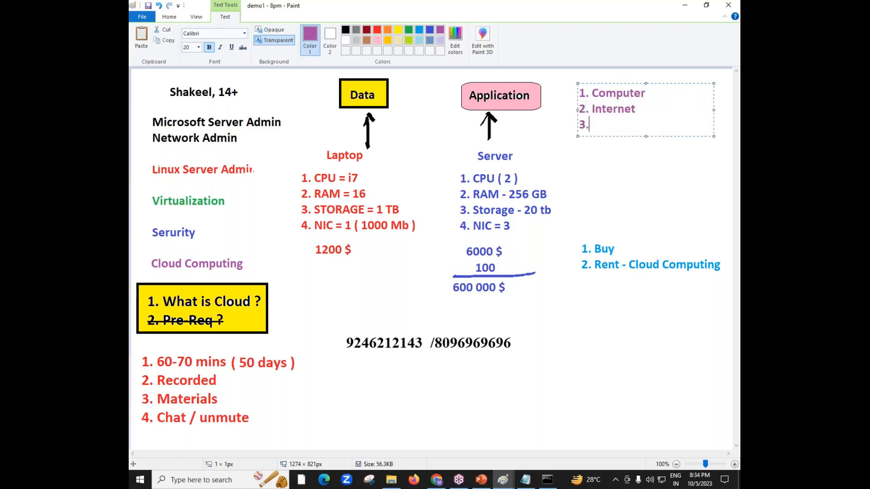
text(AWS Account)
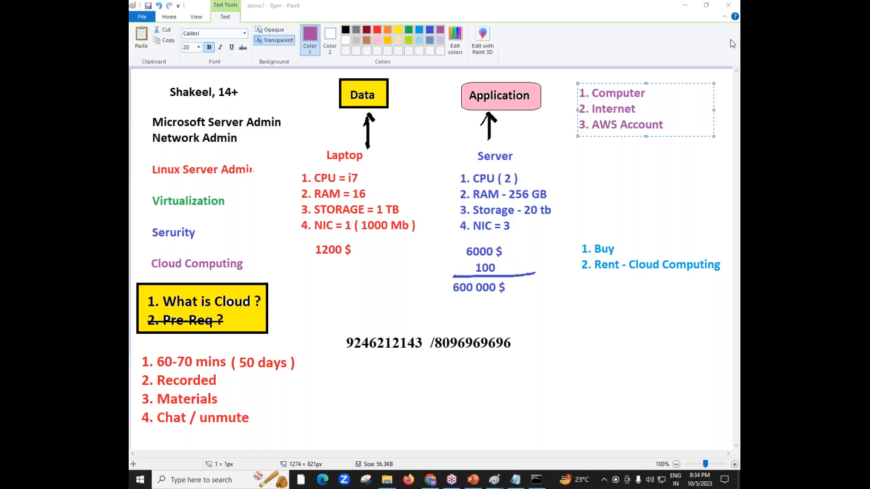
Switch to the AWS console in Chrome, open the October 2023 bill from the Billing Dashboard and expand its payment information
click(431, 481)
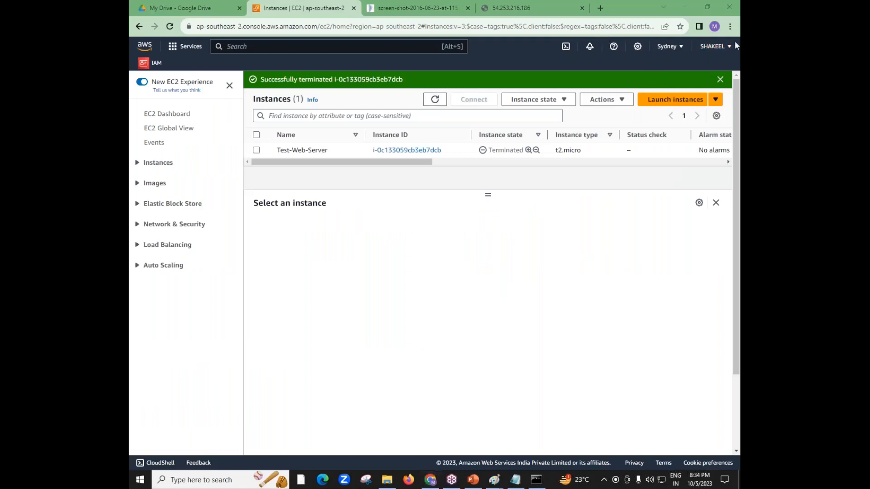
click(719, 49)
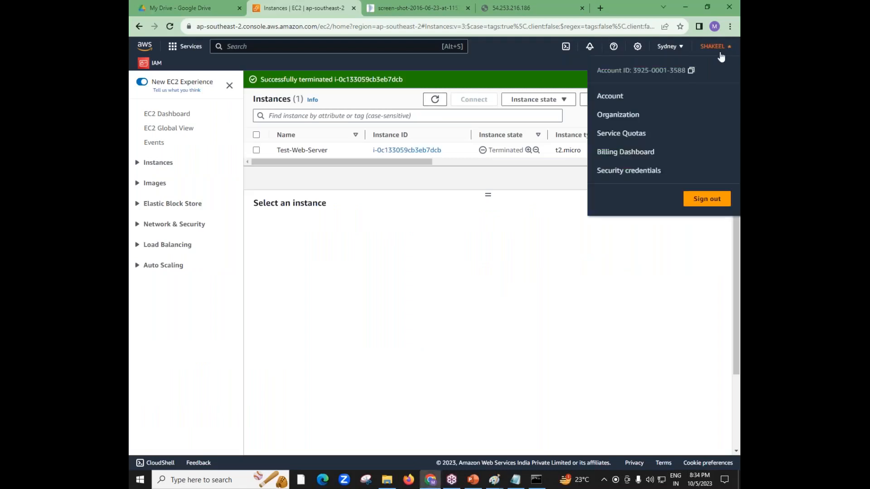
click(624, 152)
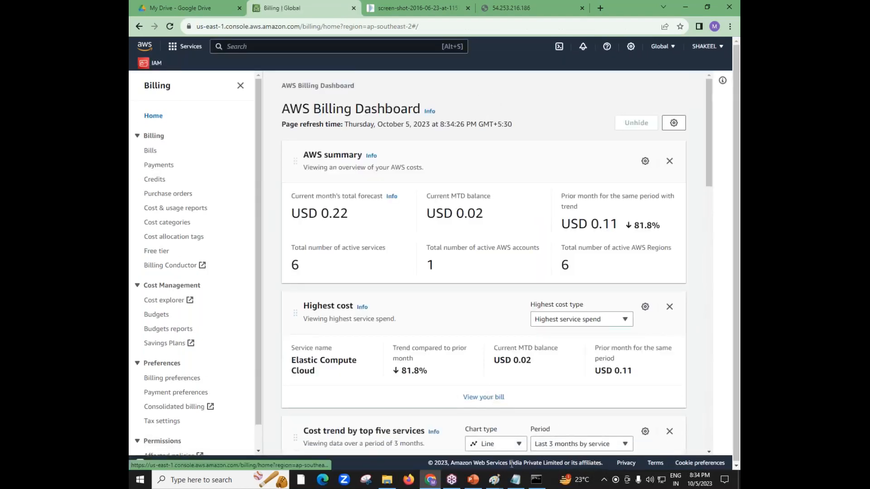
click(484, 396)
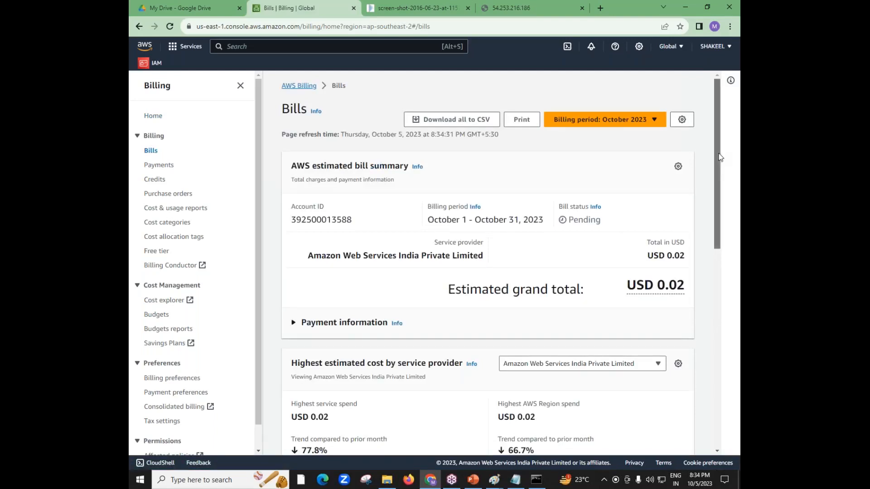
mouse_move(719, 156)
mouse_down()
mouse_move(712, 328)
mouse_move(713, 154)
mouse_up()
click(294, 323)
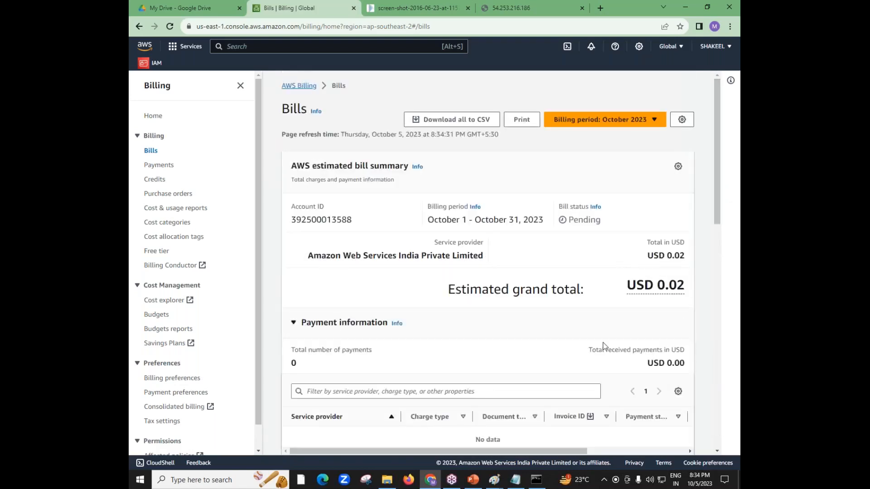
Show the September 2023 bill and highlight its grand total and billing period
drag(716, 177, 709, 149)
click(617, 120)
click(586, 151)
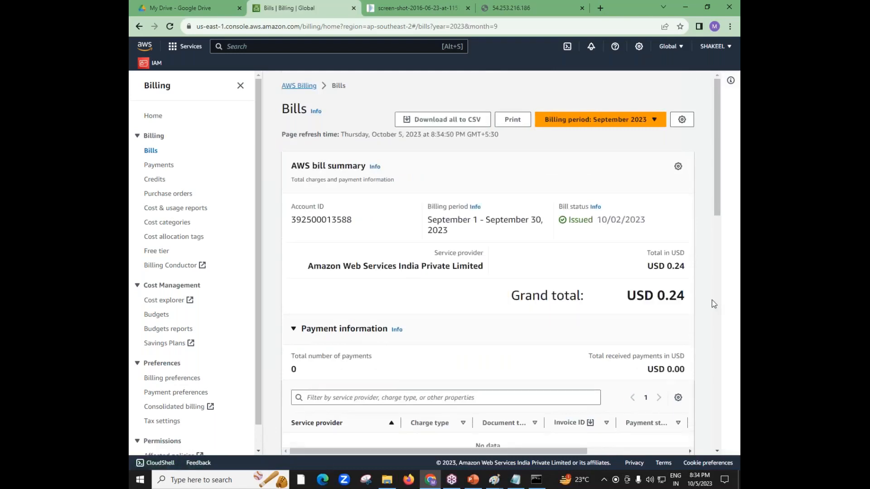
drag(686, 301, 665, 296)
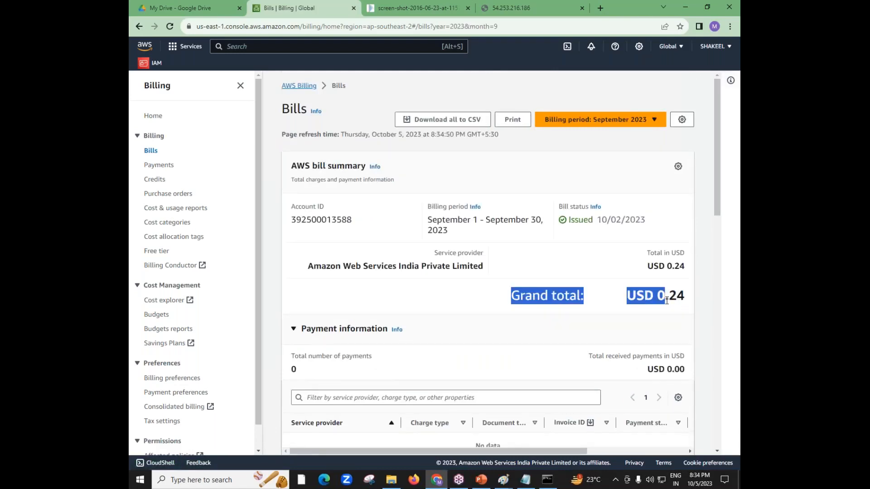
mouse_move(717, 170)
mouse_down()
mouse_move(720, 346)
mouse_move(710, 395)
mouse_move(720, 161)
mouse_up()
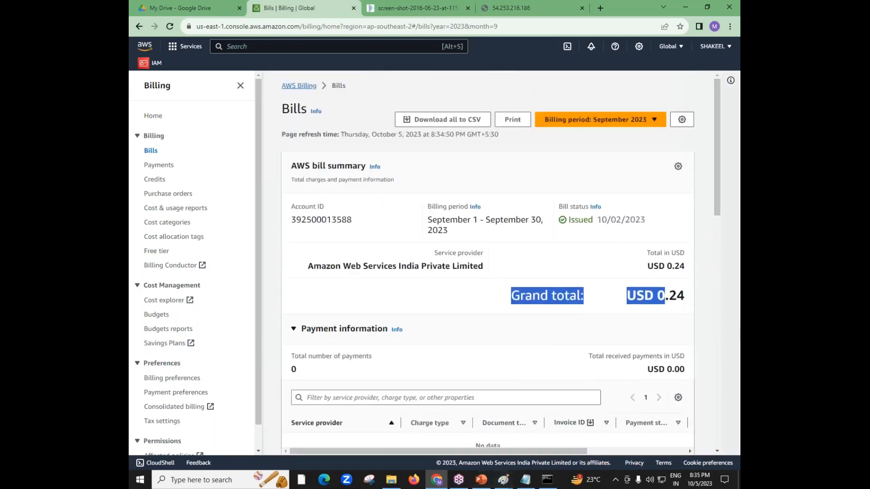
drag(427, 220, 542, 221)
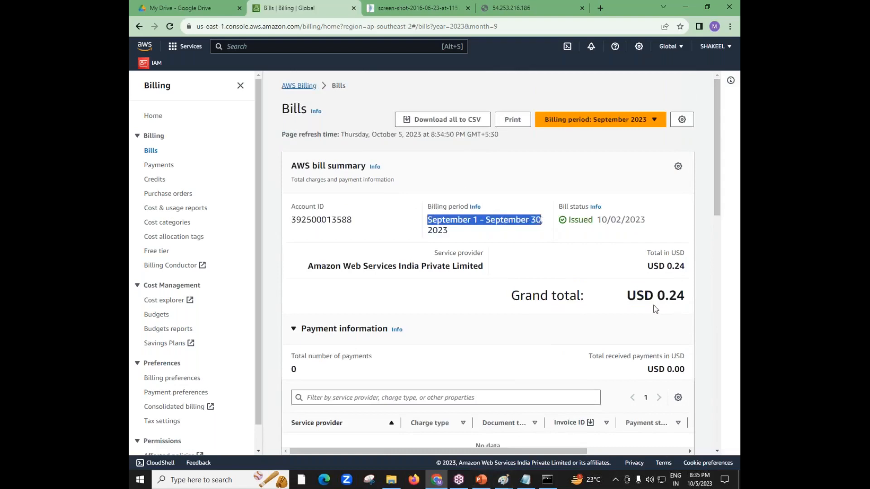
click(504, 301)
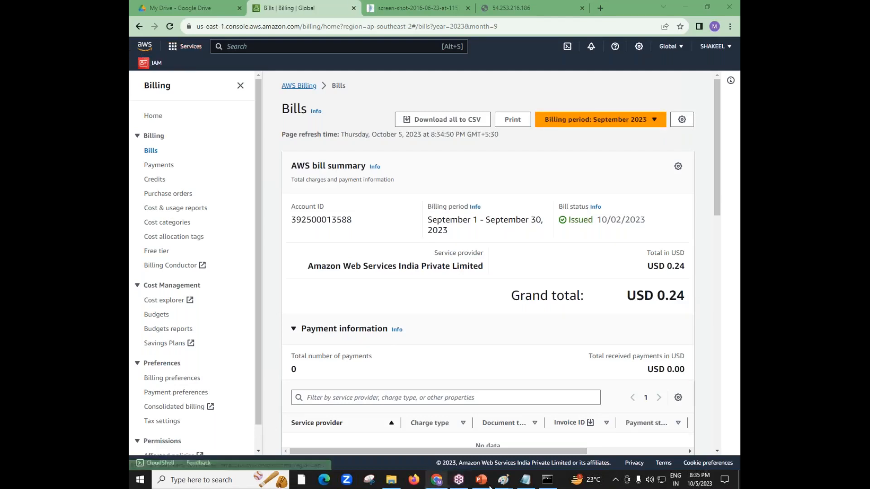
Switch to the demo1 - 8pm drawing in Paint, highlight "AWS Account" in the purple list and finish that text
mouse_move(502, 479)
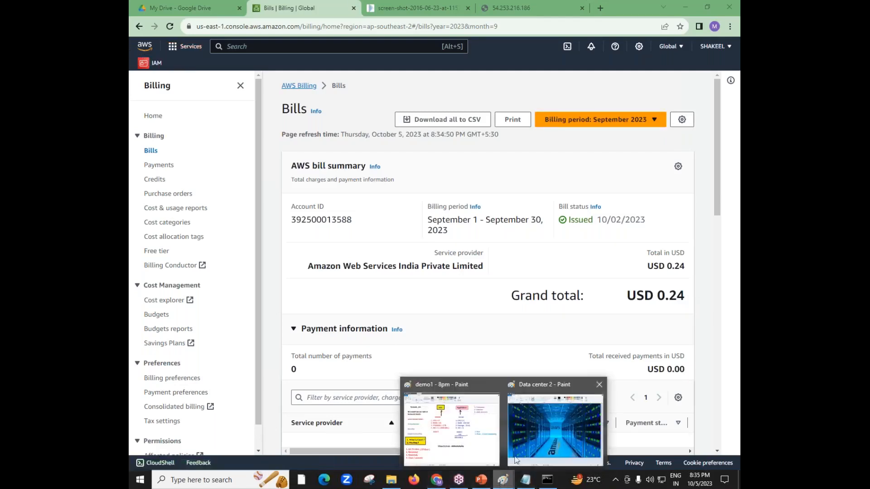
click(481, 437)
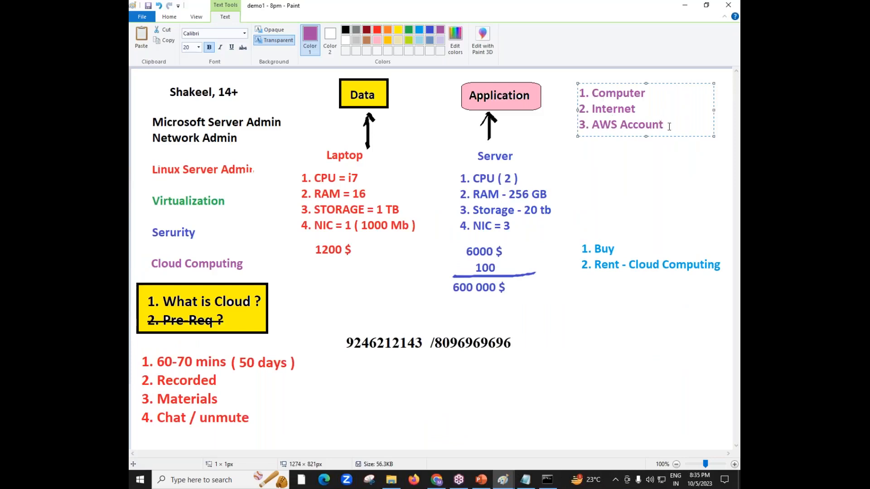
drag(592, 127, 671, 128)
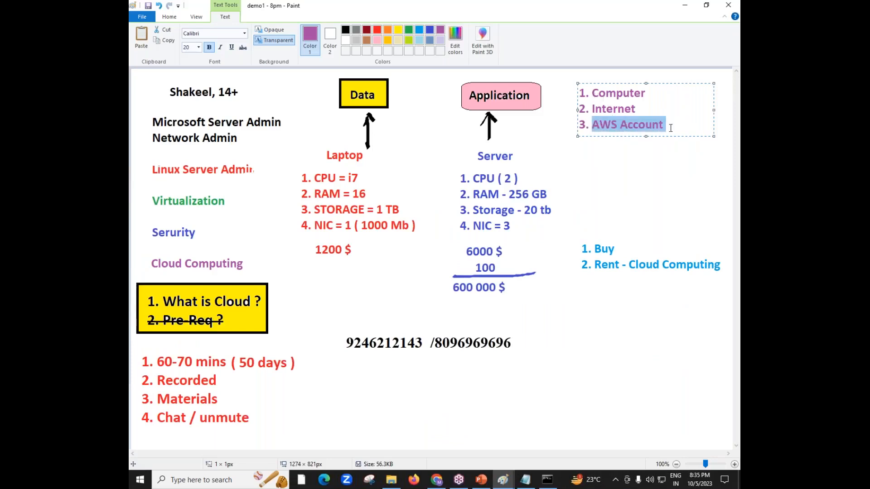
click(639, 181)
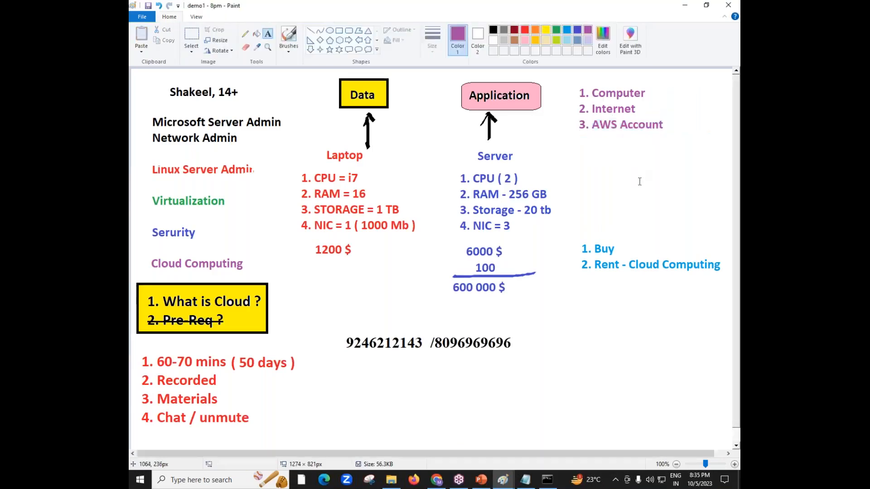
Return to AWS Console Home in Chrome and review the userdata script in a widened Notepad window, highlighting its yum and systemctl lines
click(436, 480)
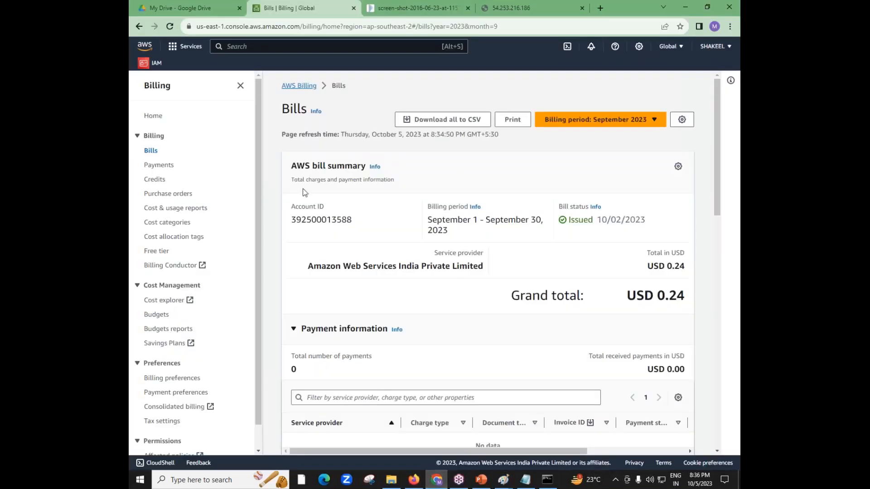
click(140, 49)
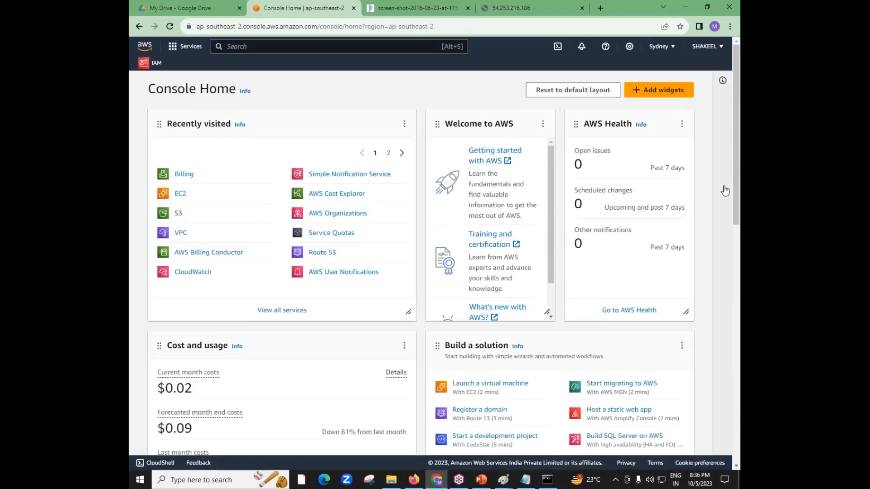
click(525, 480)
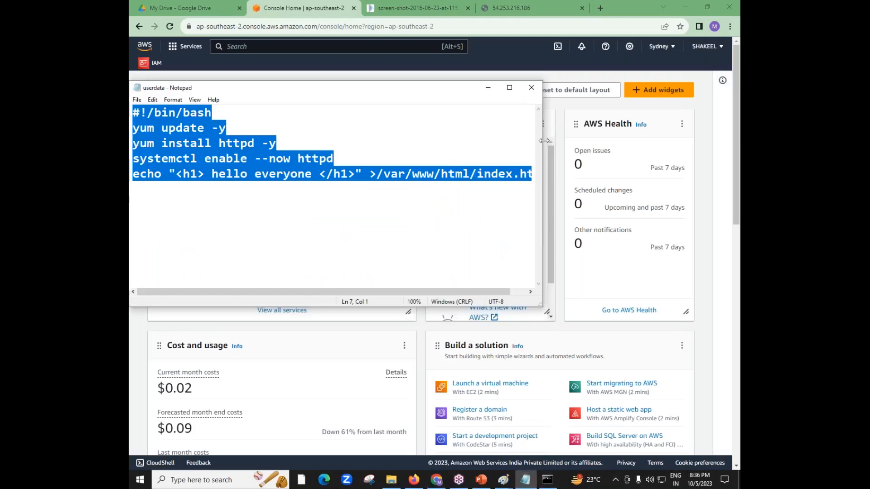
drag(544, 141, 625, 144)
click(577, 179)
drag(520, 176, 550, 176)
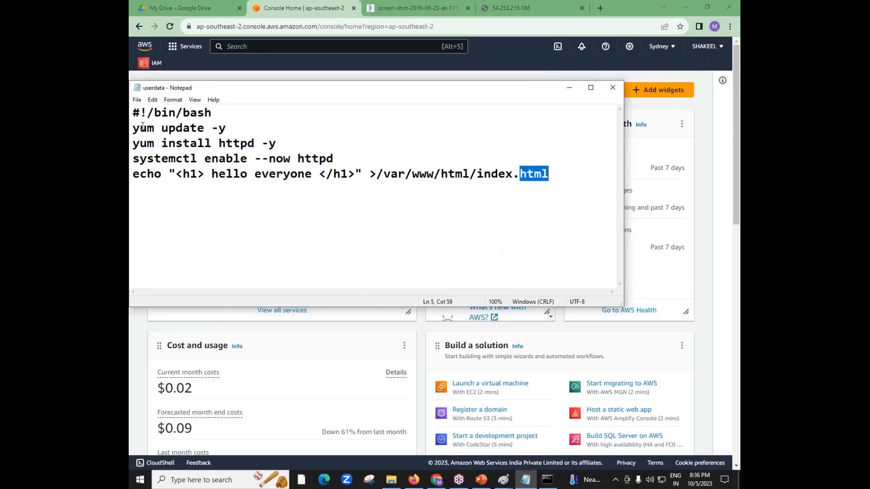
drag(133, 128, 334, 162)
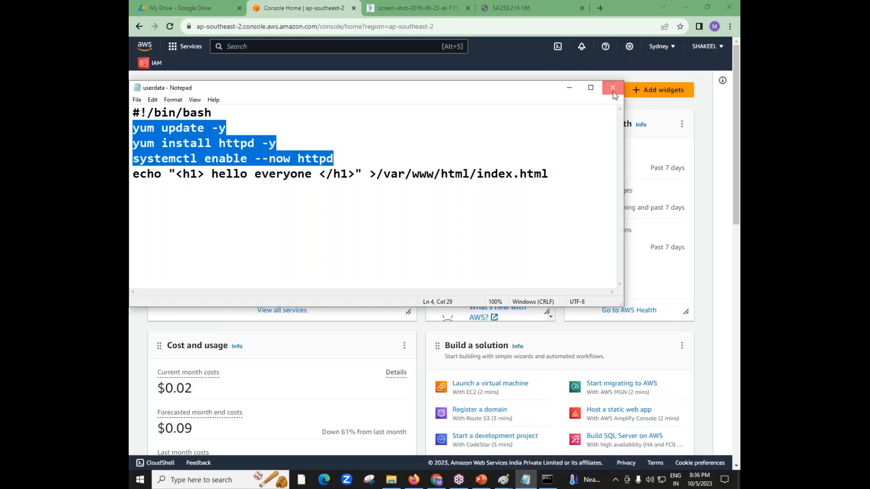
click(613, 88)
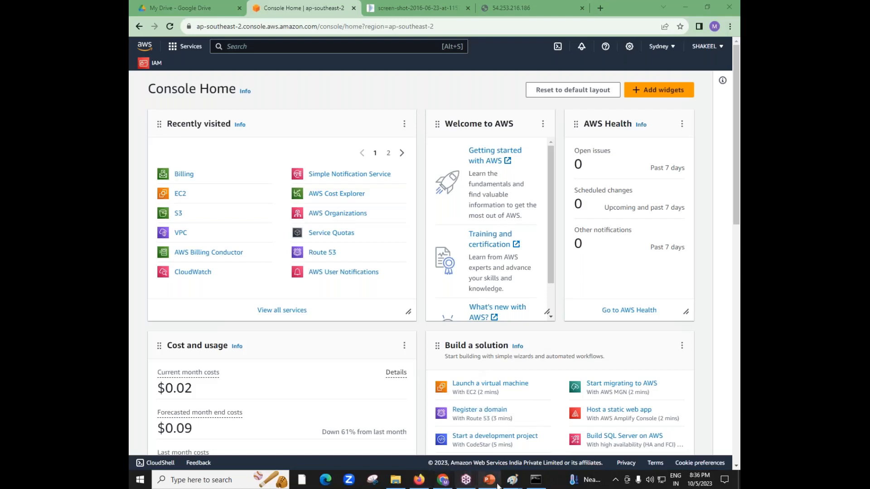
Switch to the demo1 - 8pm drawing in Paint and add purple text "Cloud Admin -" below the phone numbers
mouse_move(505, 484)
click(462, 428)
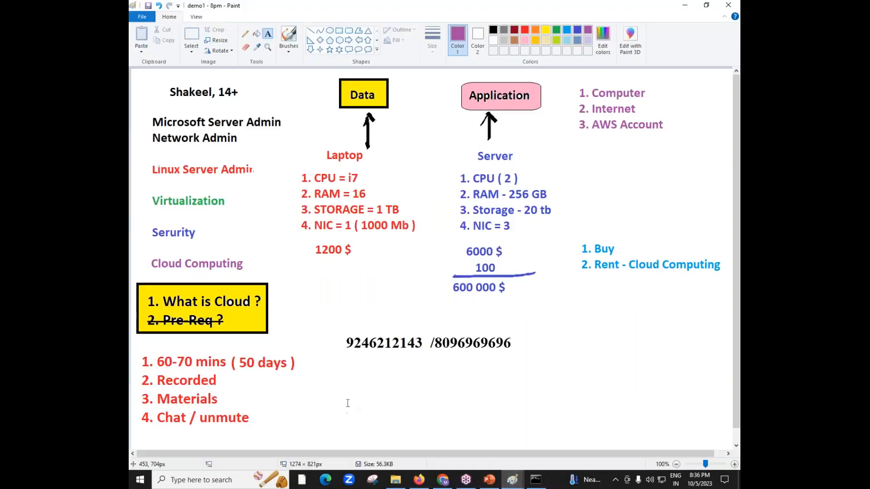
click(339, 394)
text(Cloud )
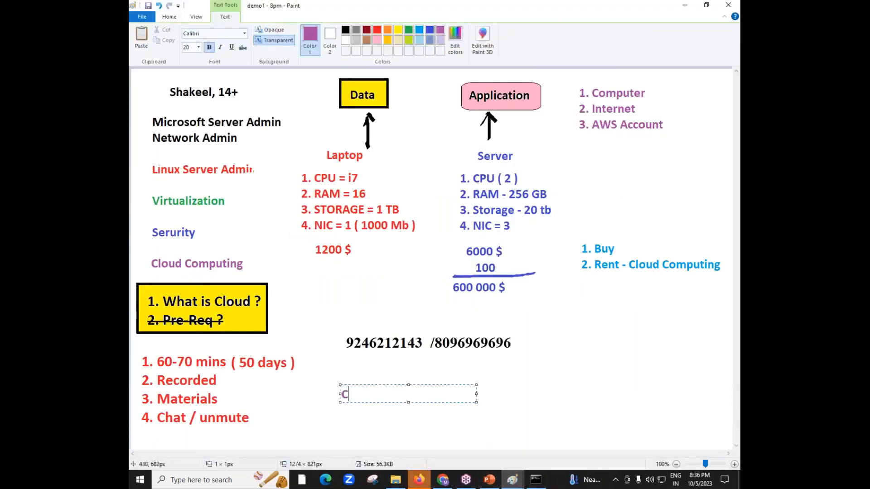
text(Admin -)
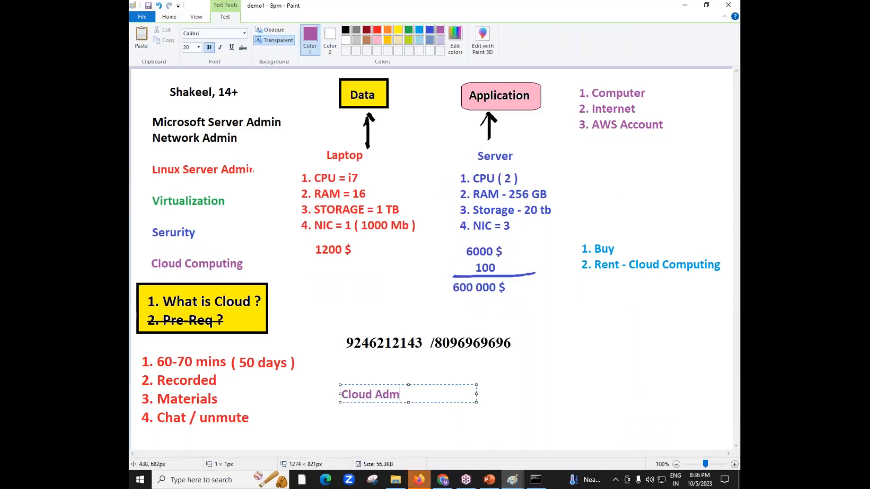